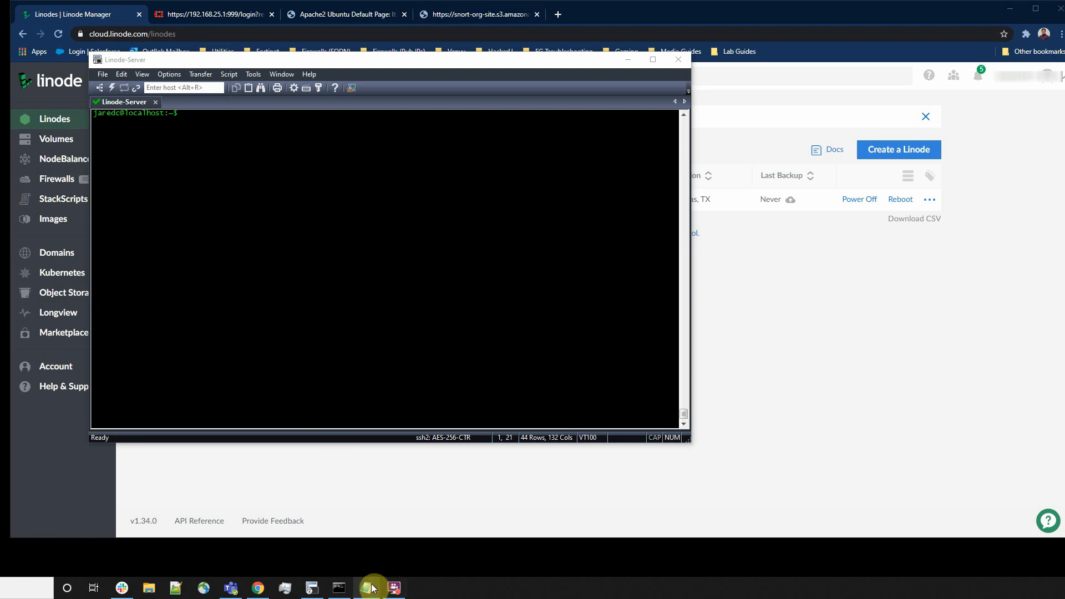
Open the threatfeed text file in Notepad, look through its list of IP addresses, and minimize it
mouse_move(373, 586)
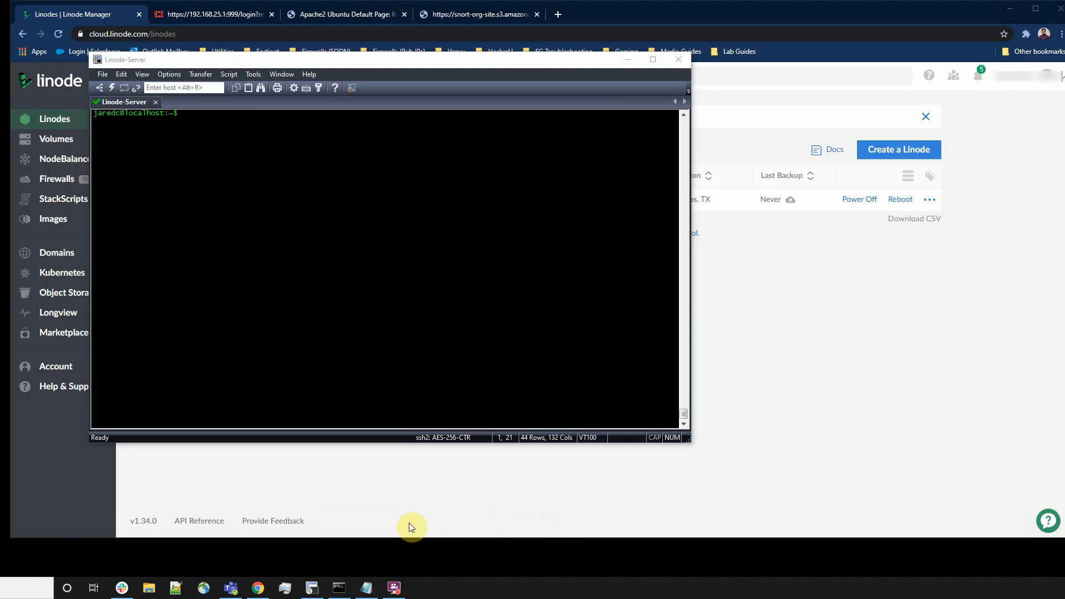
click(367, 585)
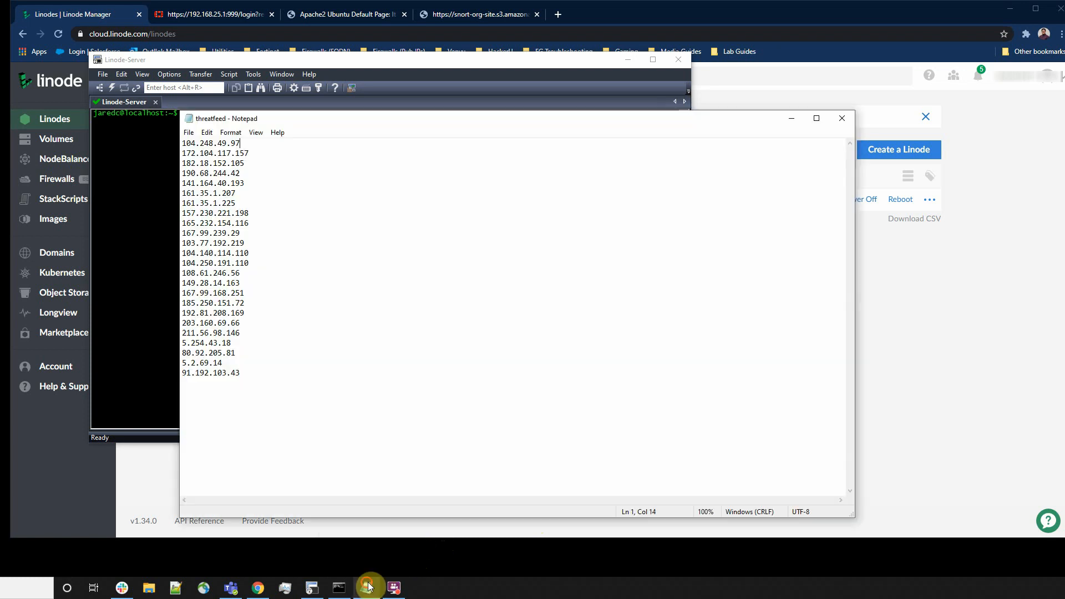
drag(241, 144, 245, 161)
click(236, 153)
drag(216, 124, 227, 242)
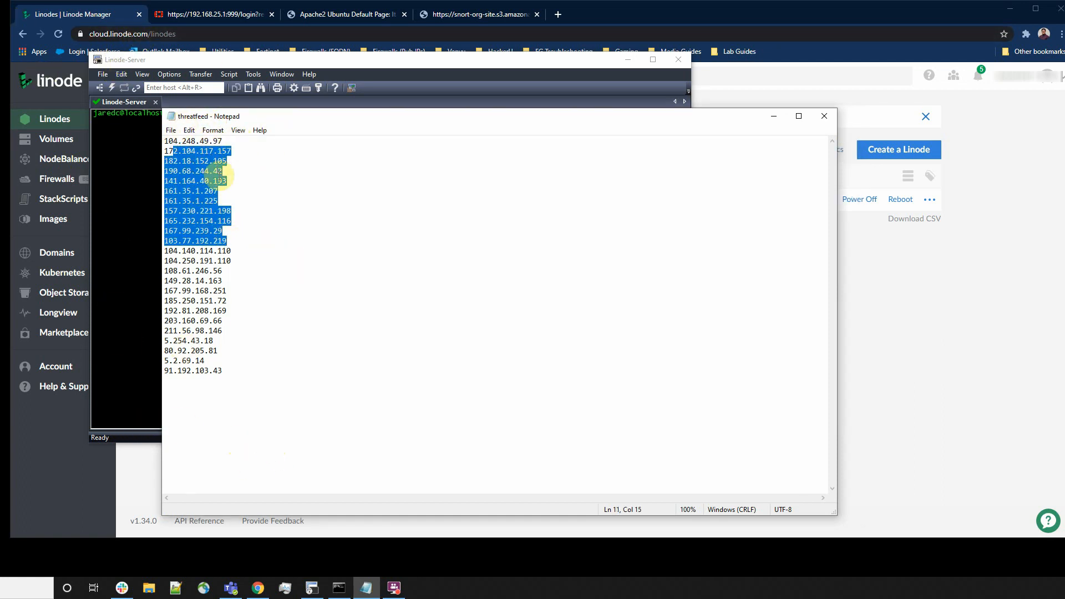
click(204, 150)
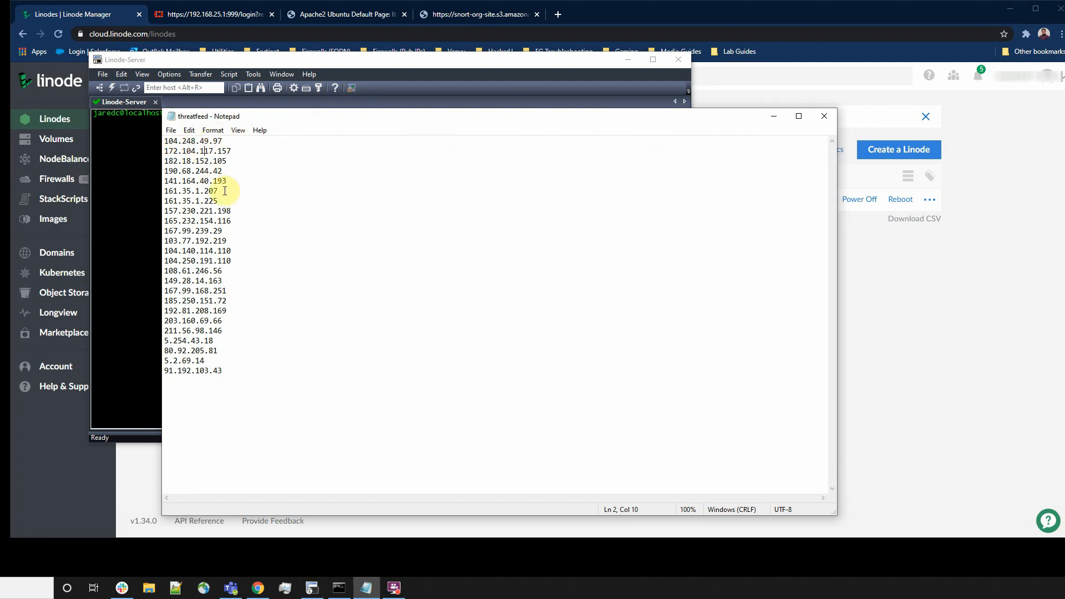
drag(201, 171, 230, 242)
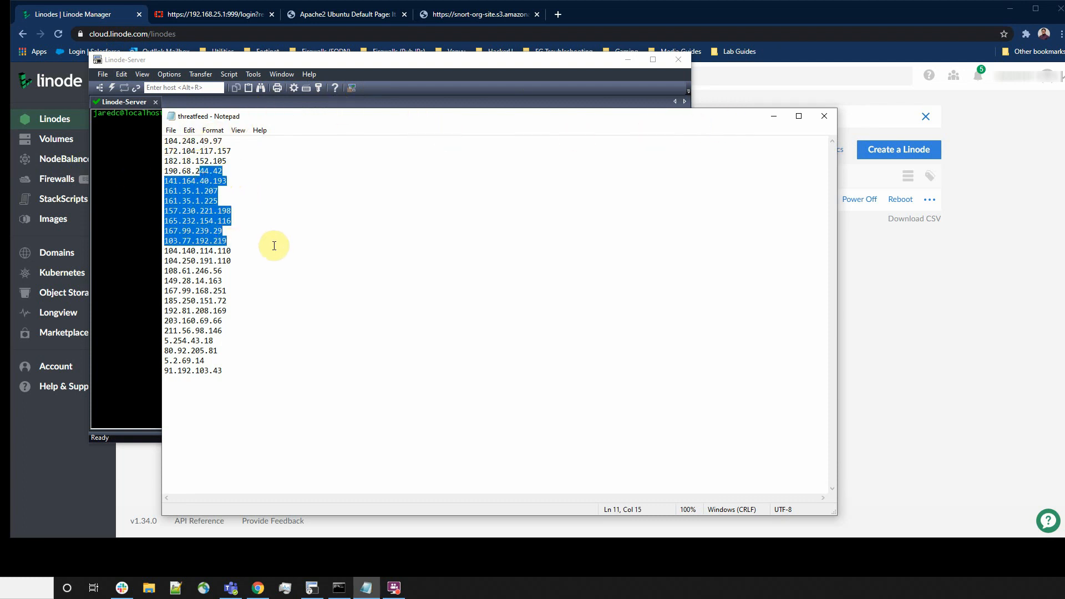
drag(228, 369, 196, 301)
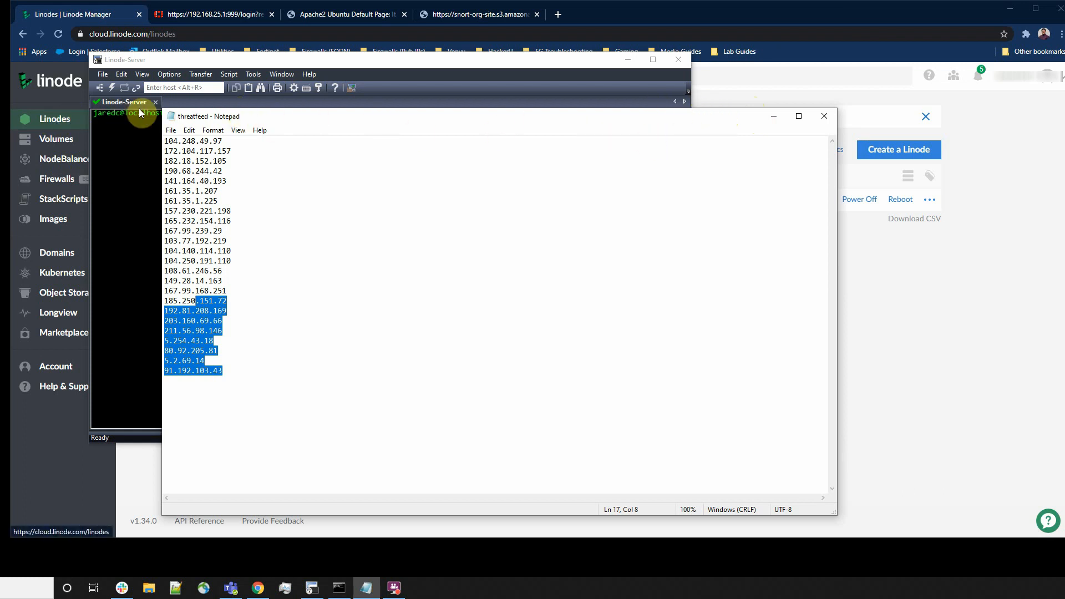
drag(166, 119, 185, 124)
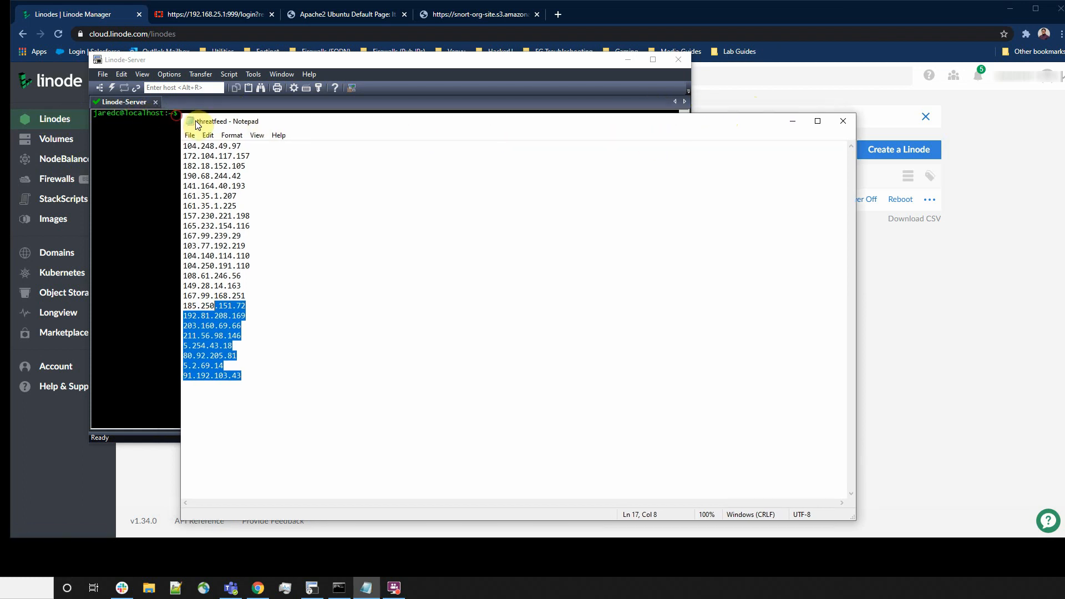
click(792, 120)
List the files in the server's home directory in the Linode-Server terminal, and clear the screen
click(145, 132)
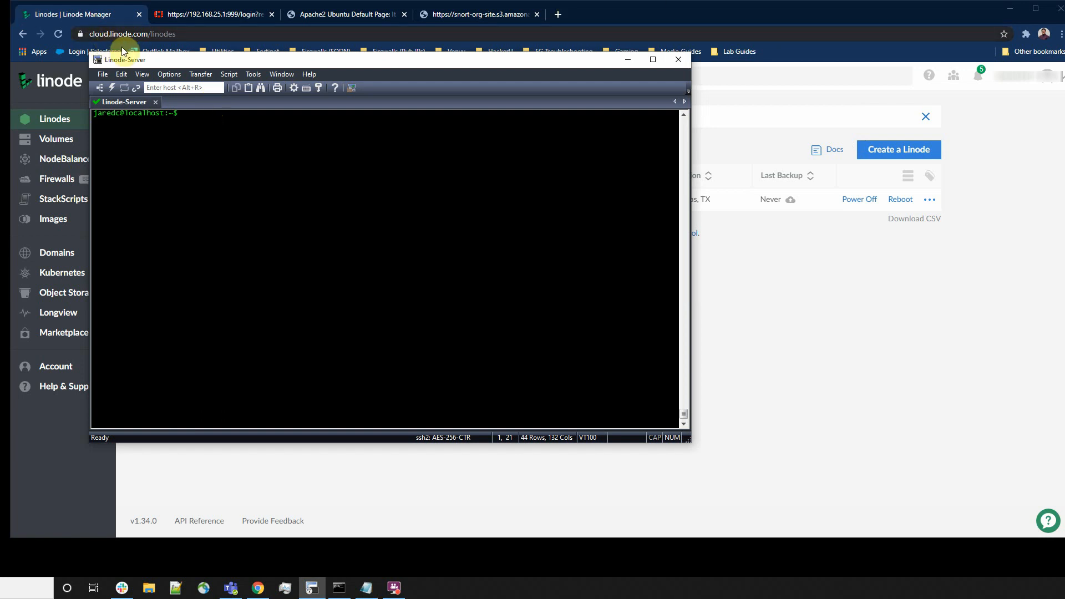
drag(136, 57, 143, 64)
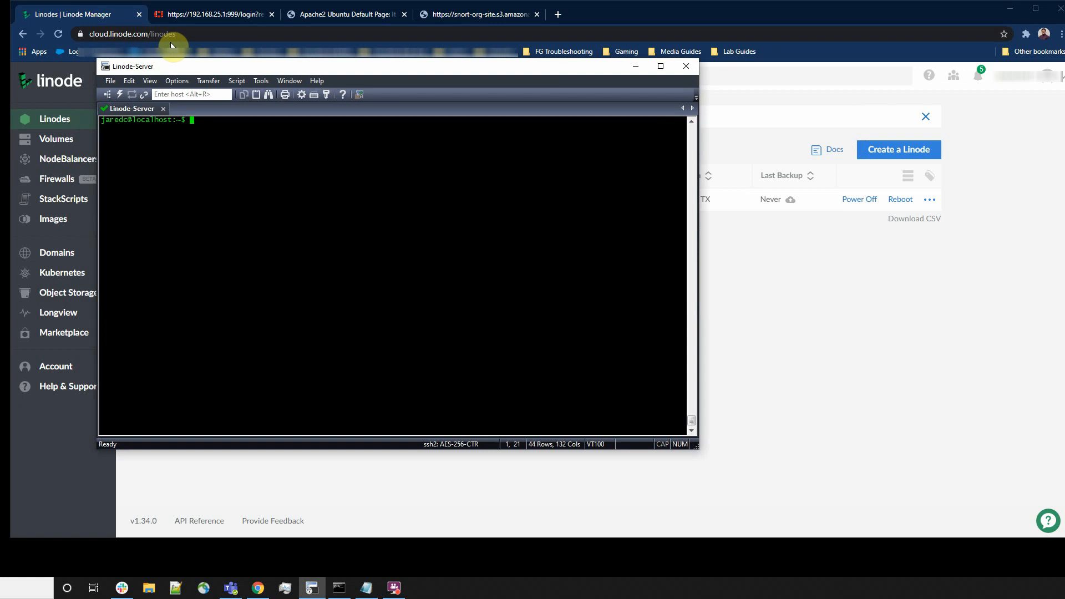
text(ls)
key(Return)
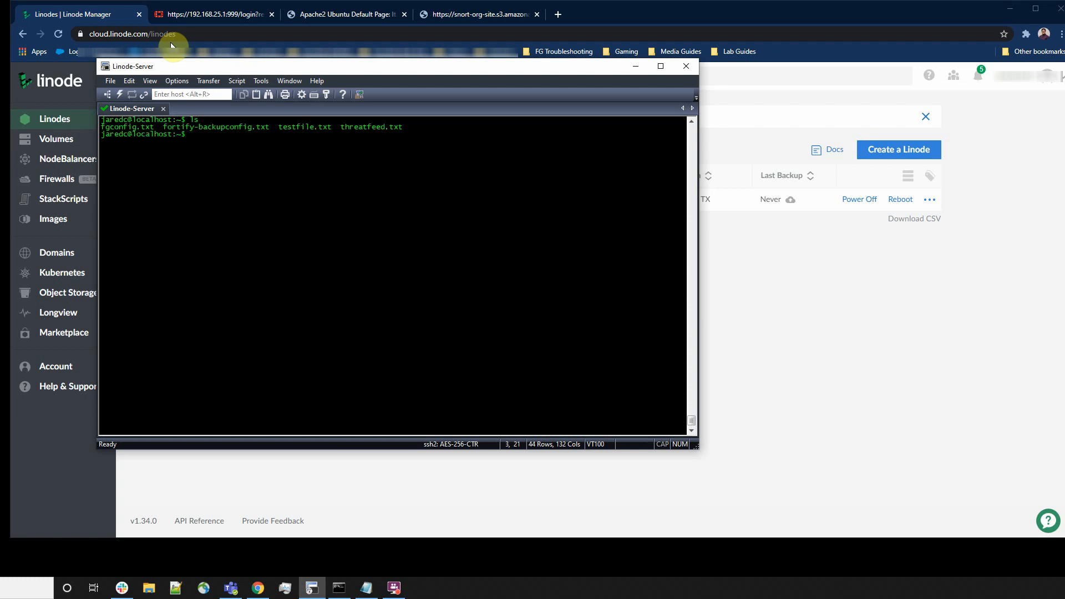
text(clear)
key(Return)
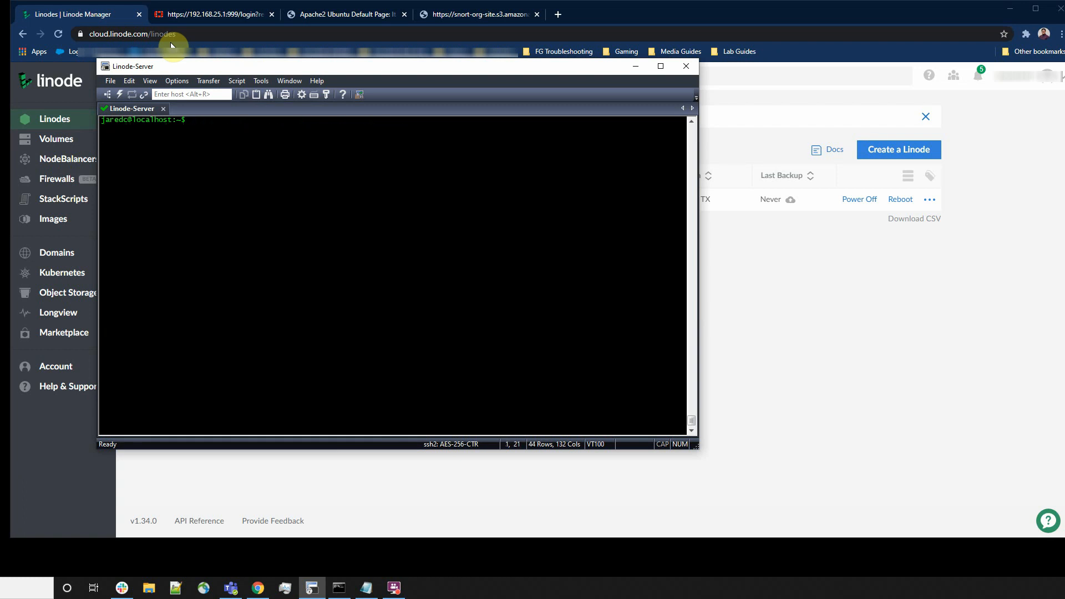
Update the server's package lists with sudo apt update, entering the sudo password
text(sudo apt )
text(get update)
key(BackSpace)
key(BackSpace)
key(BackSpace)
key(BackSpace)
key(BackSpace)
key(BackSpace)
key(BackSpace)
key(BackSpace)
key(BackSpace)
key(BackSpace)
text(update)
key(Return)
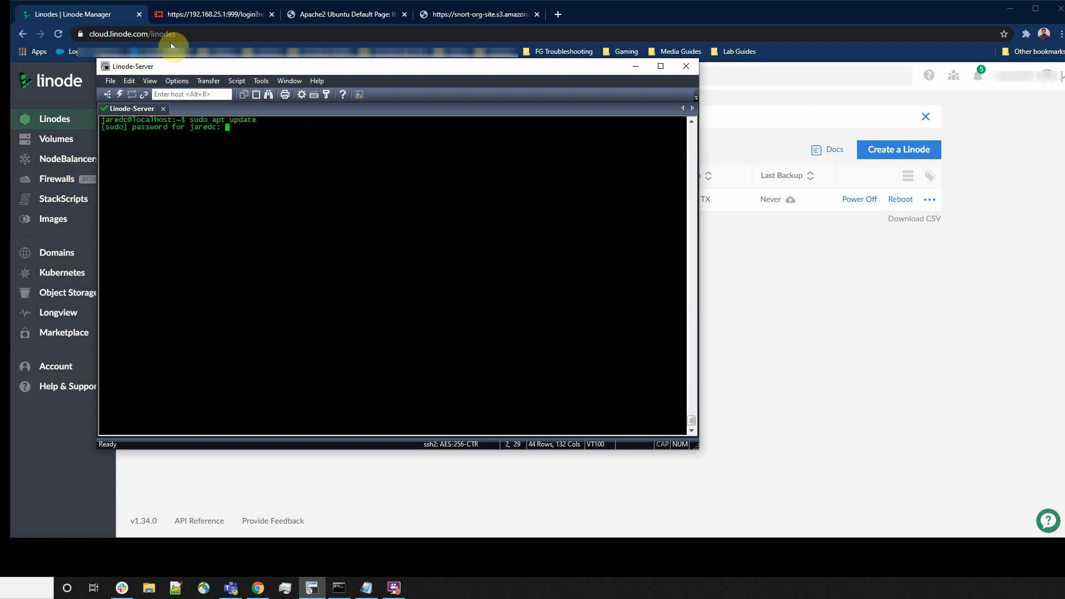
key(Return)
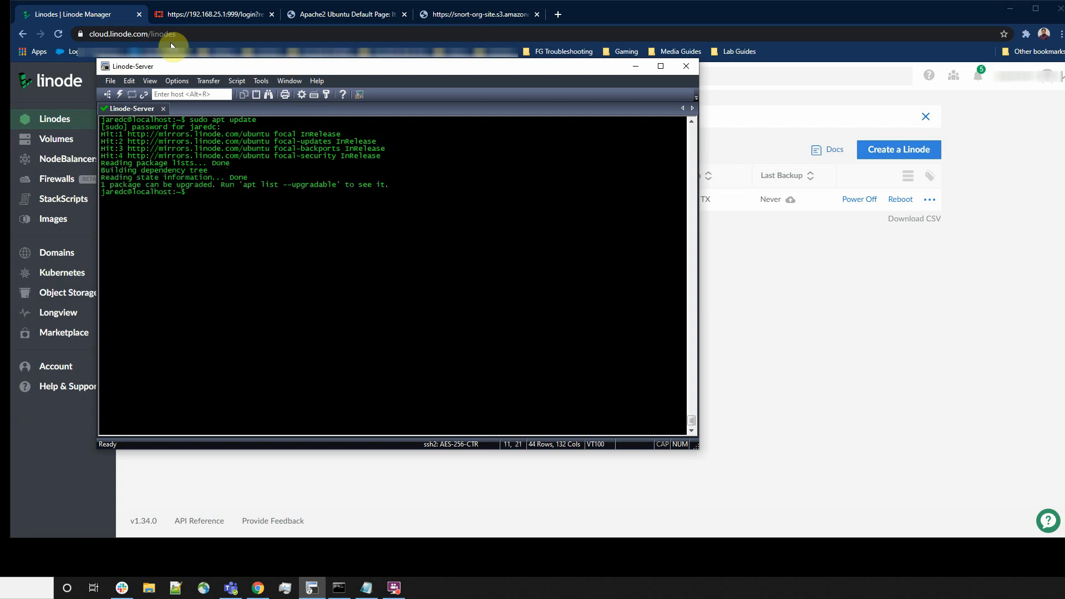
Install the Apache web server with sudo apt install apache2, and clear the terminal
text(sudo apt install apache2)
key(Return)
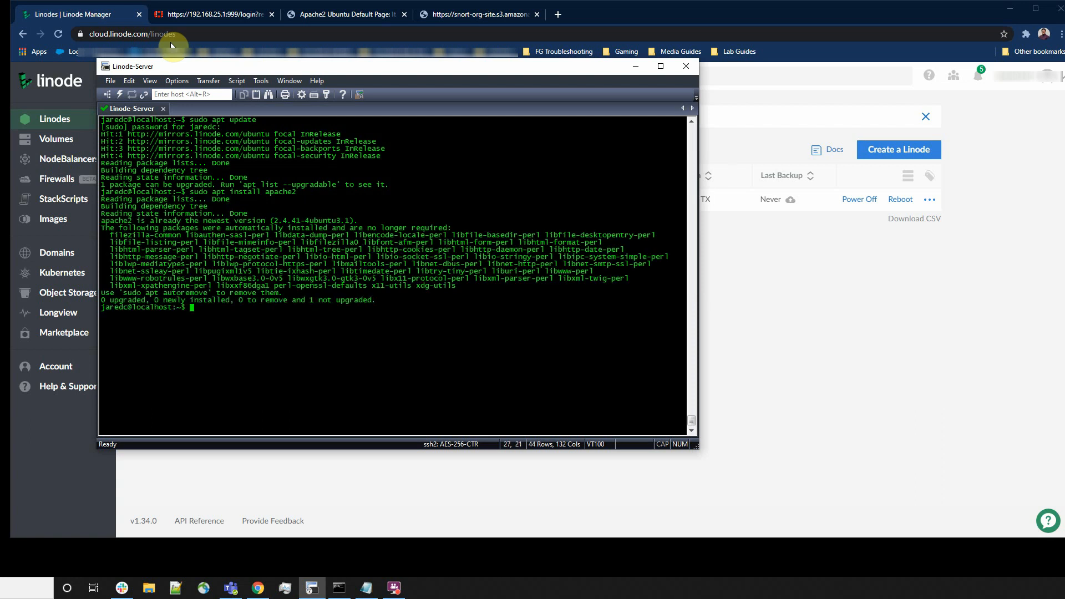
text(clear)
key(Return)
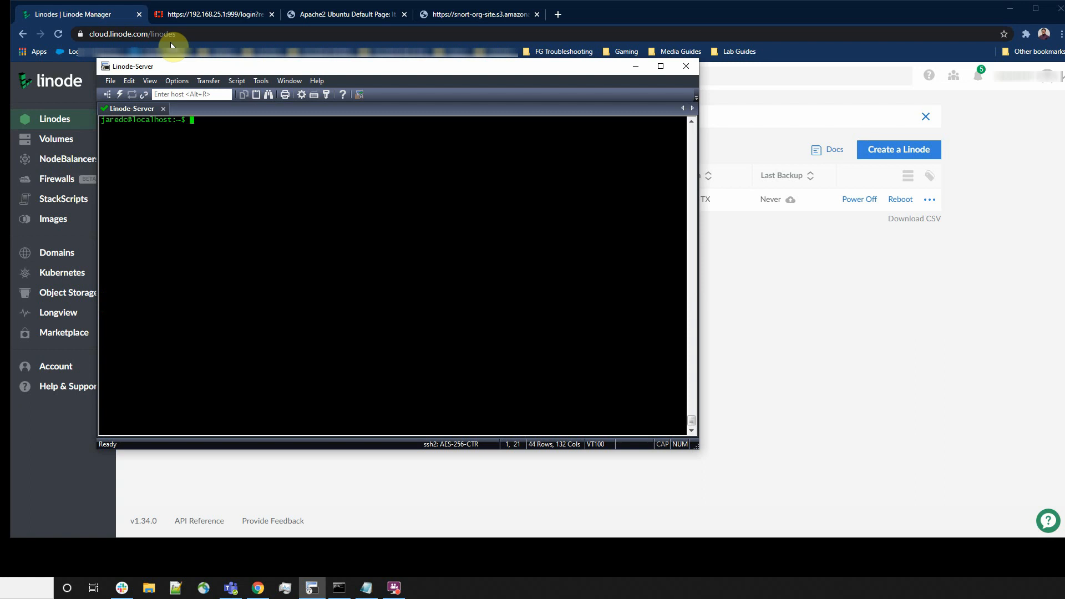
Copy threatfeed.txt from the home directory into /var/www/html/
text(cp threatfeed.txt)
text(/var/www/html)
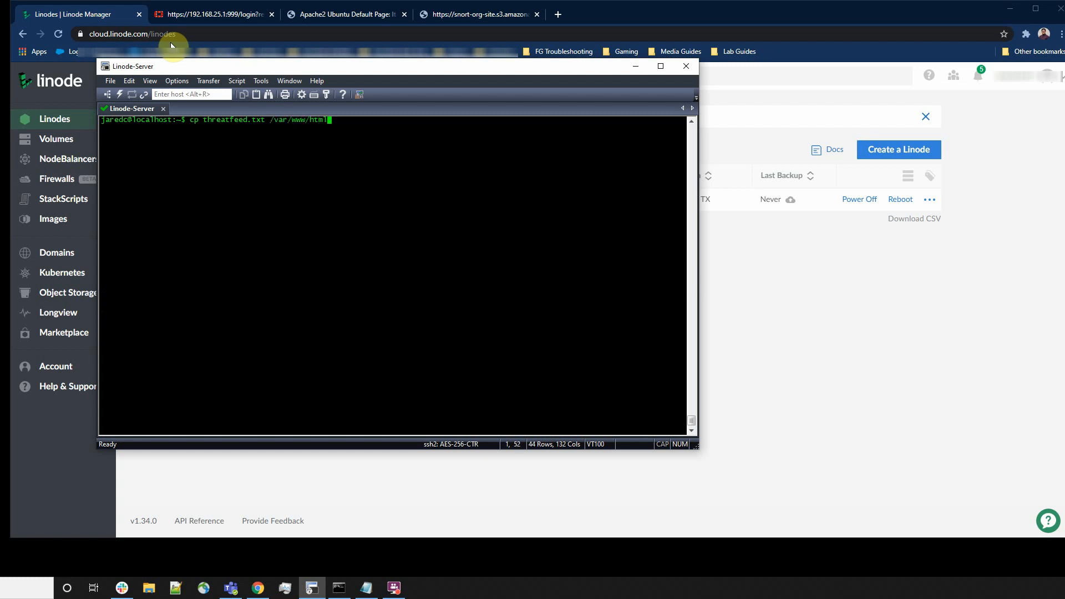
text(/)
key(Return)
Change to the /var/www/html directory and list its files to check for threatfeed.txt
text(cd /var)
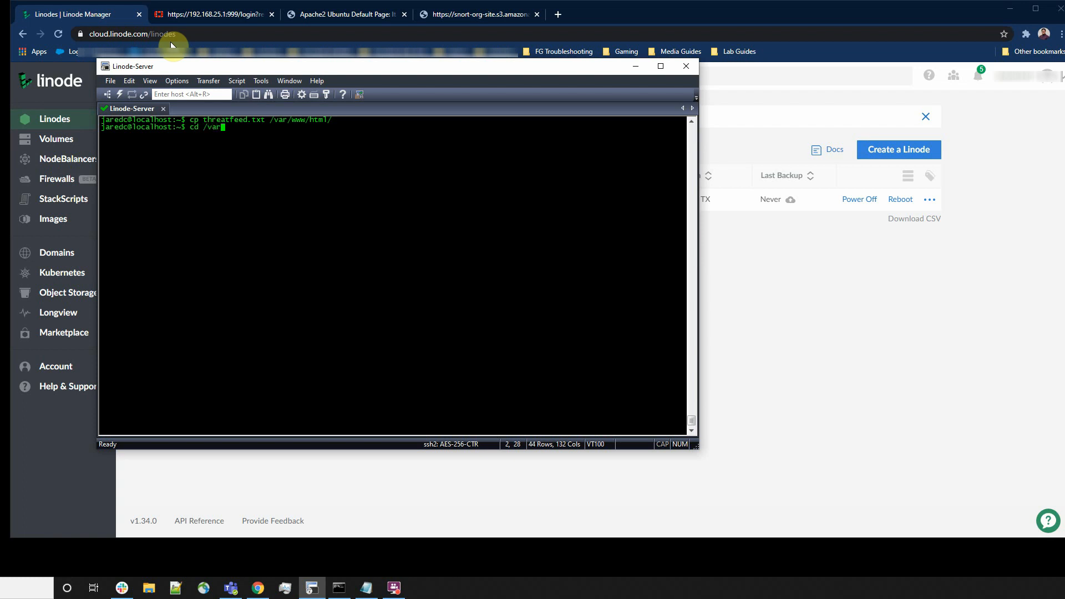
text(/www/html)
key(Return)
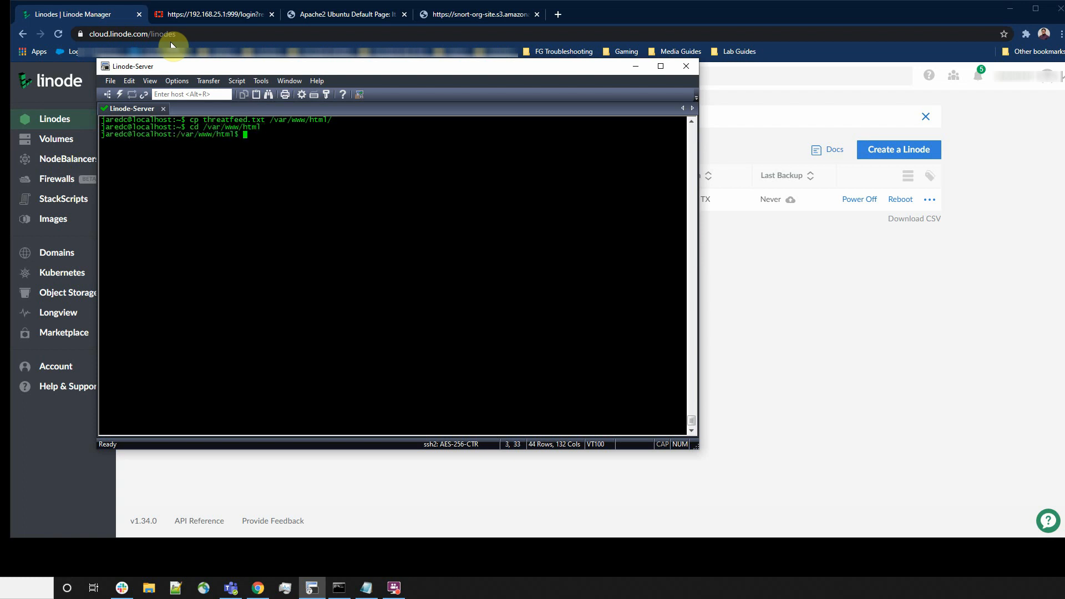
text(ls)
key(Return)
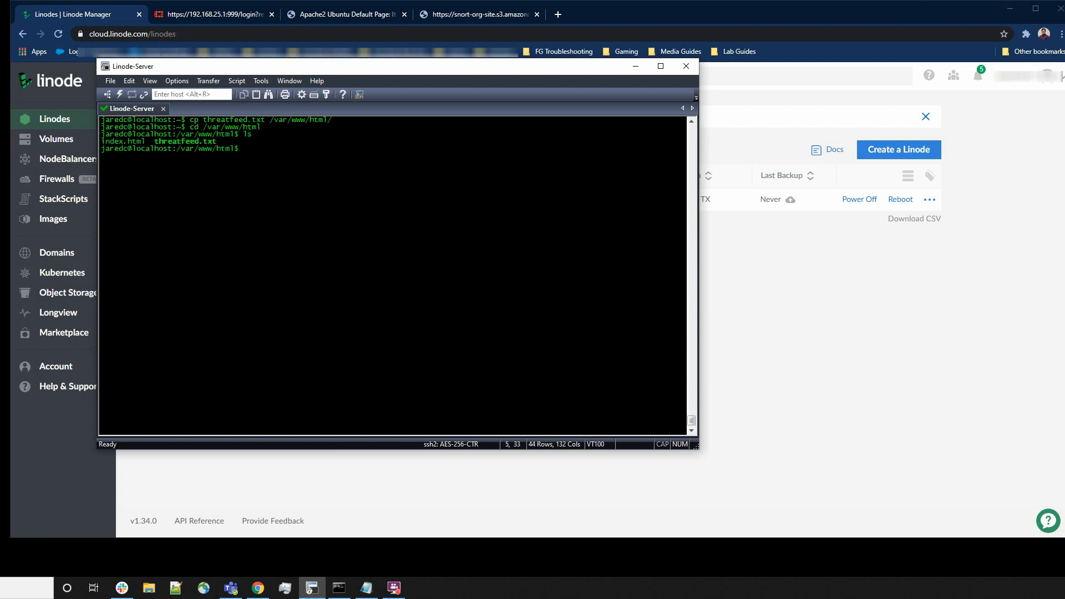
drag(104, 140, 217, 142)
click(213, 148)
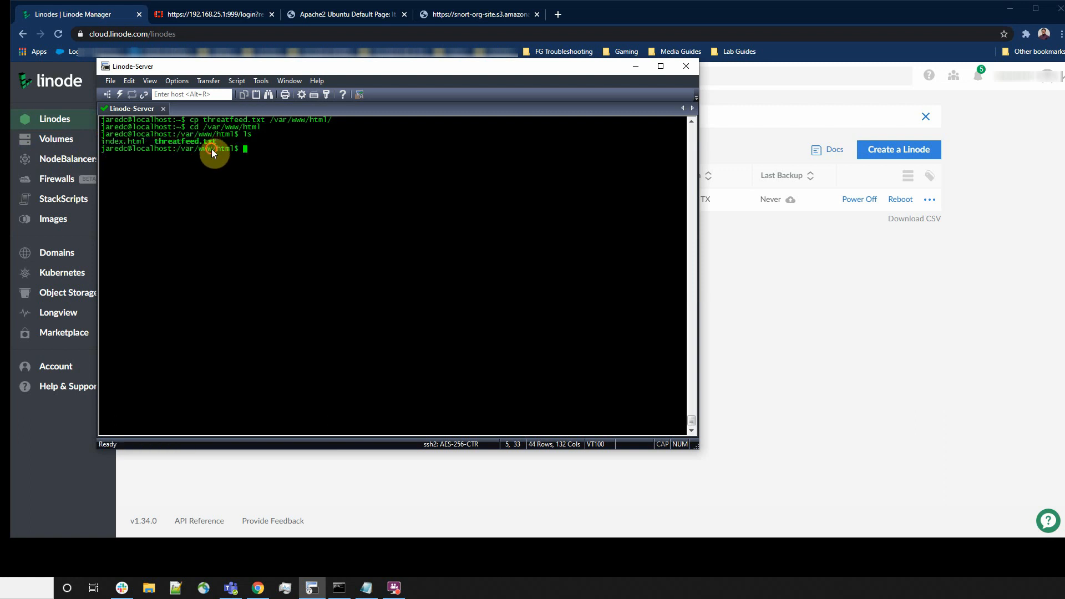
Switch to the browser, load /threatfeed.txt from the Apache site, and look over the published IP list
click(310, 22)
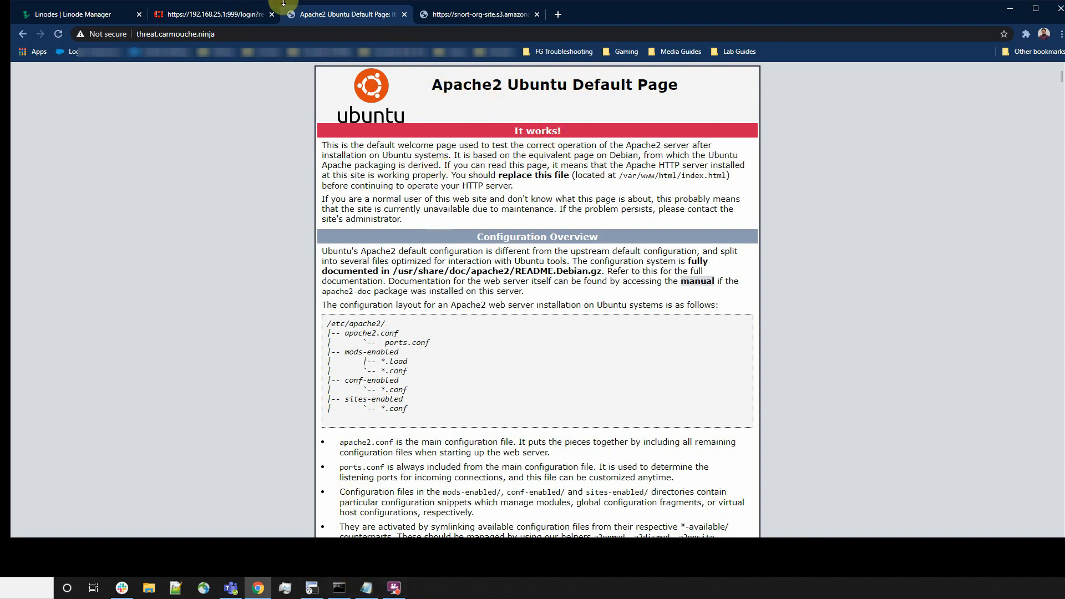
click(194, 32)
click(255, 33)
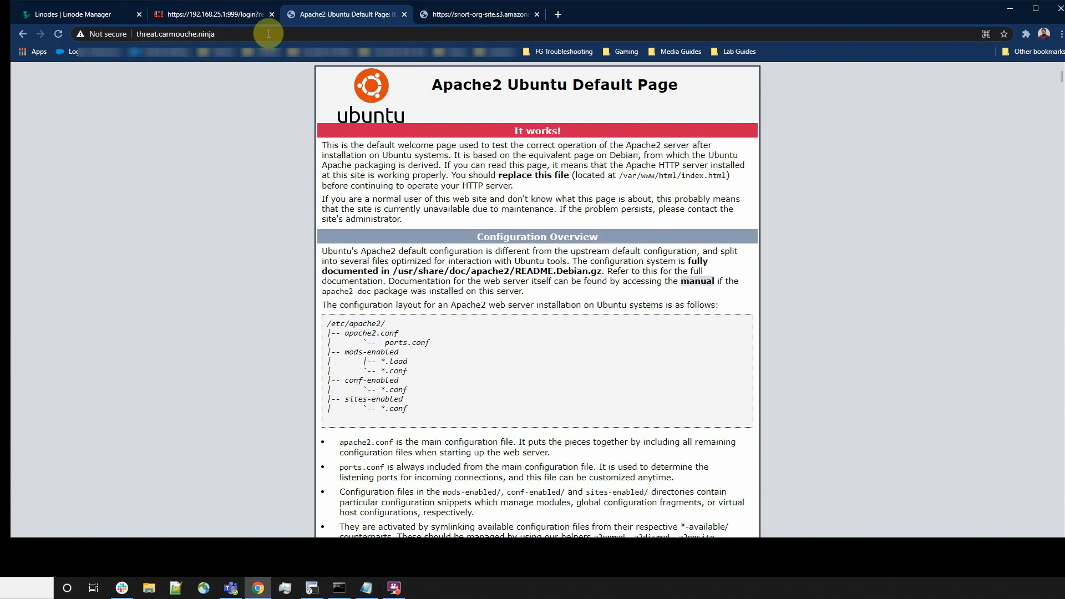
text(/threatfeed.txt)
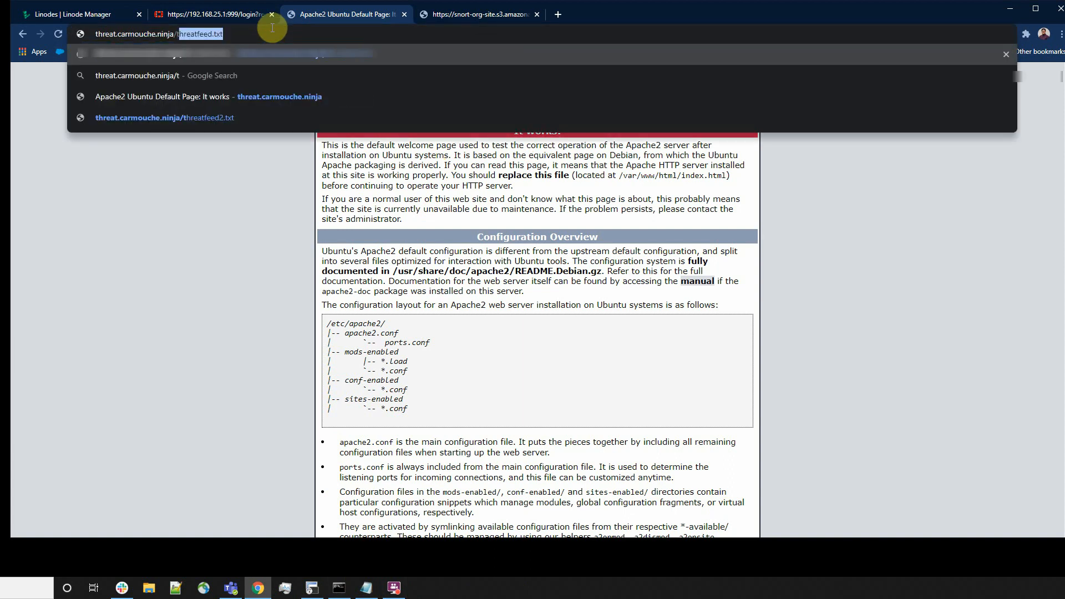
key(Right)
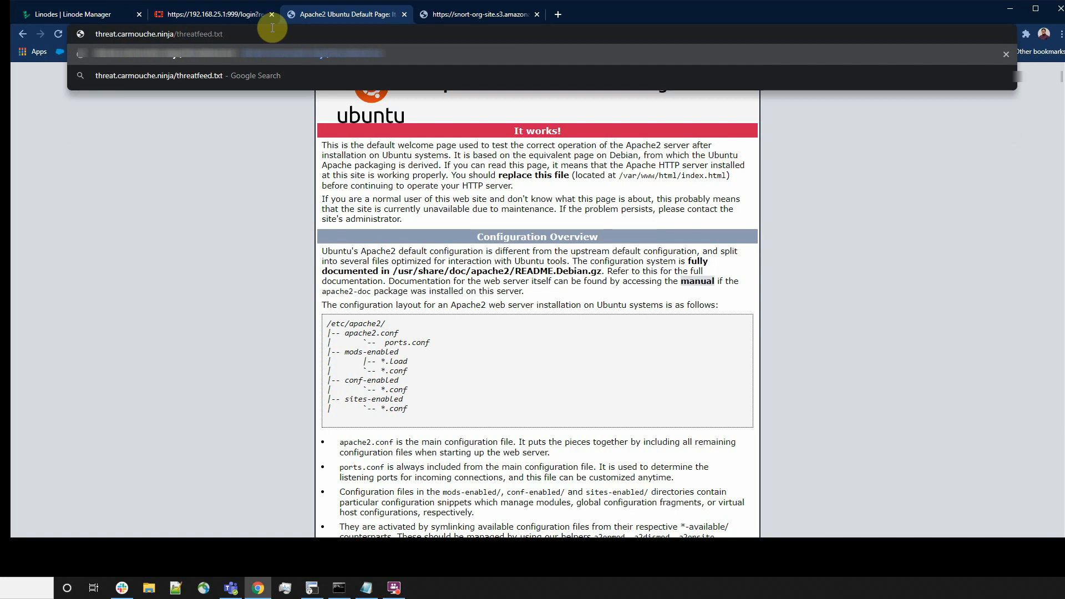
key(Return)
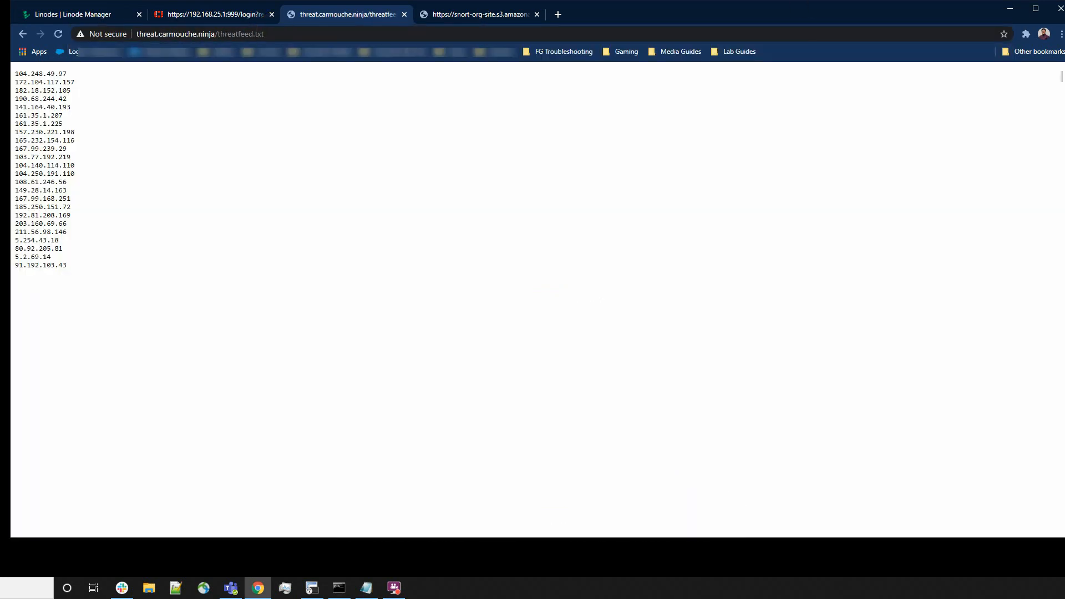
drag(18, 74, 70, 271)
click(74, 261)
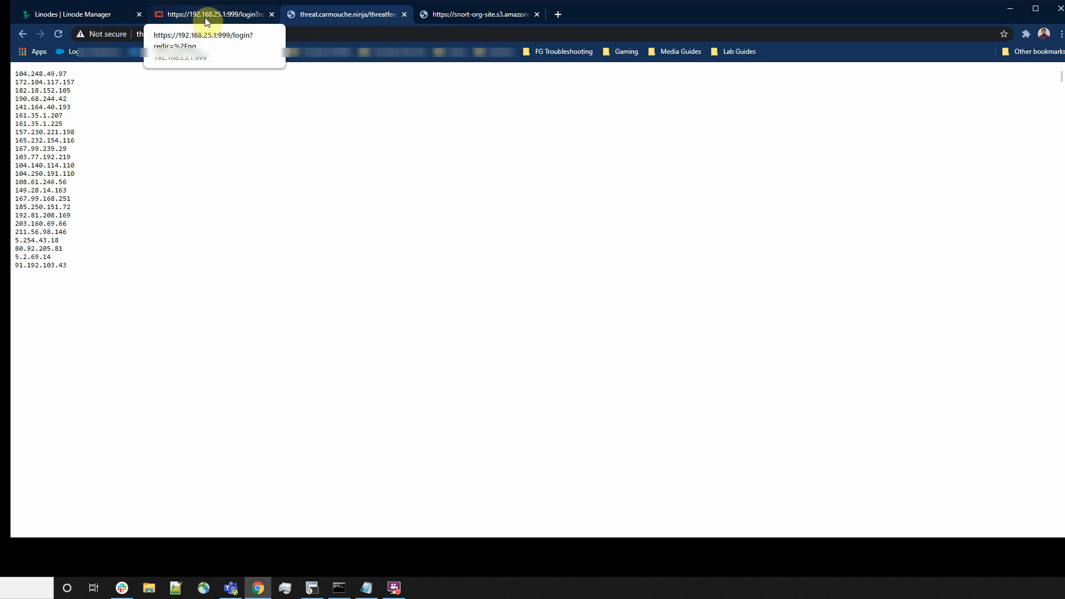
In the server terminal, enter sudo chmod +777 threatfeed.txt for the published file, and return to the browser
click(311, 588)
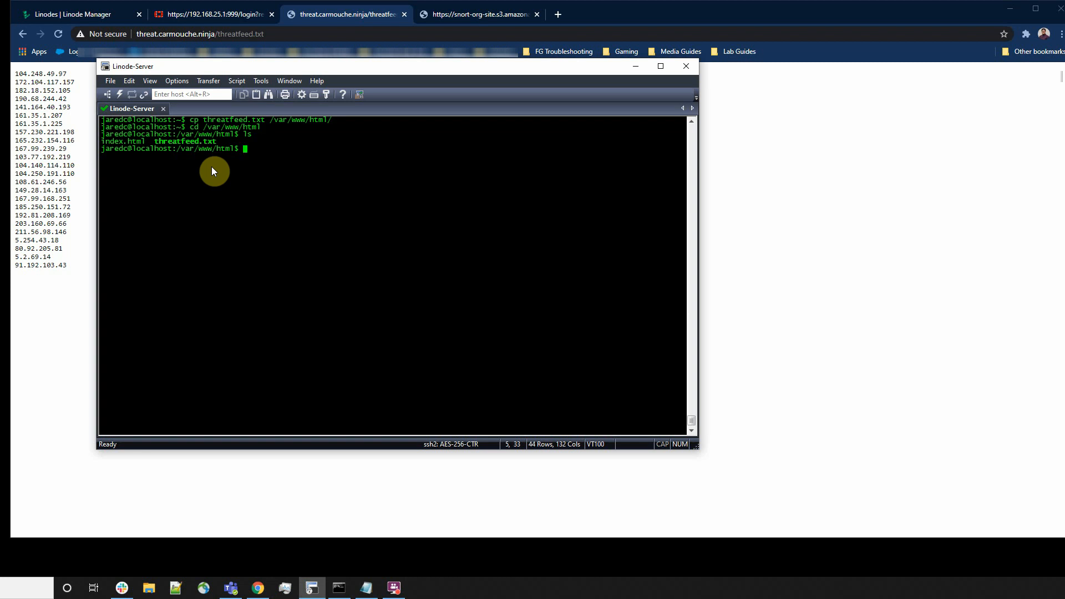
text(chmod +77)
key(ctrl+Left)
key(ctrl+Left)
text(sudo chmod +777 threatfeed.txt)
click(53, 125)
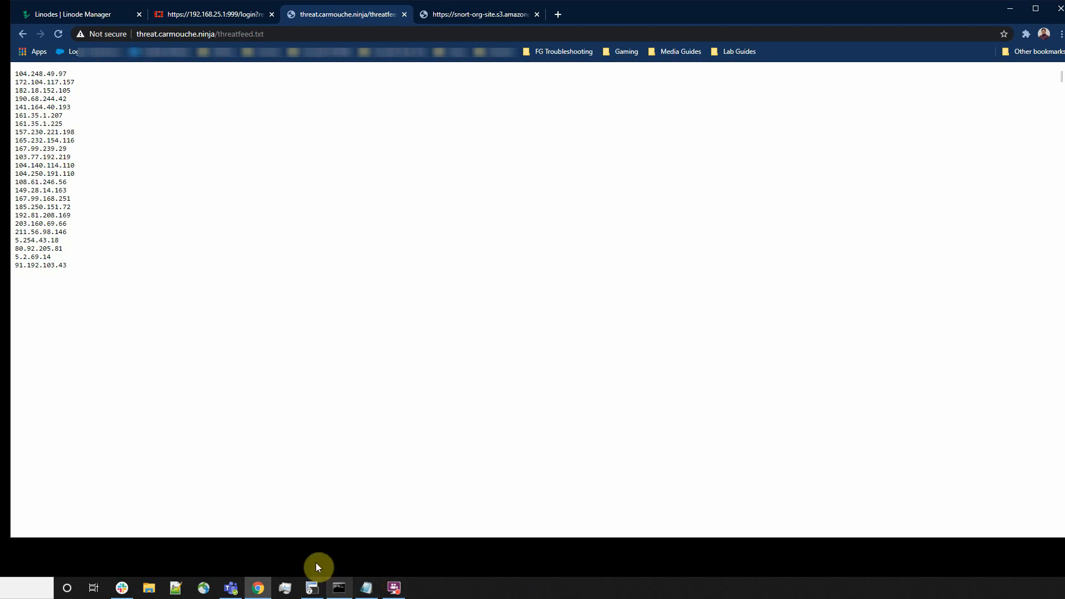
Log in to the FortiGate at 192.168.25.1:999 with the account password, and decline saving the login in LastPass
click(199, 14)
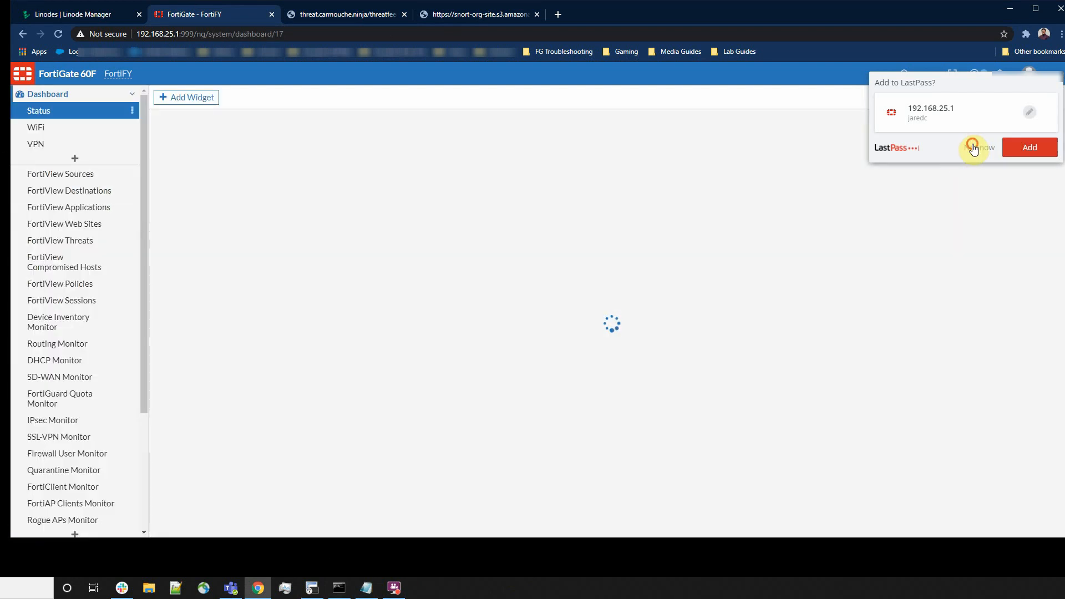
click(971, 147)
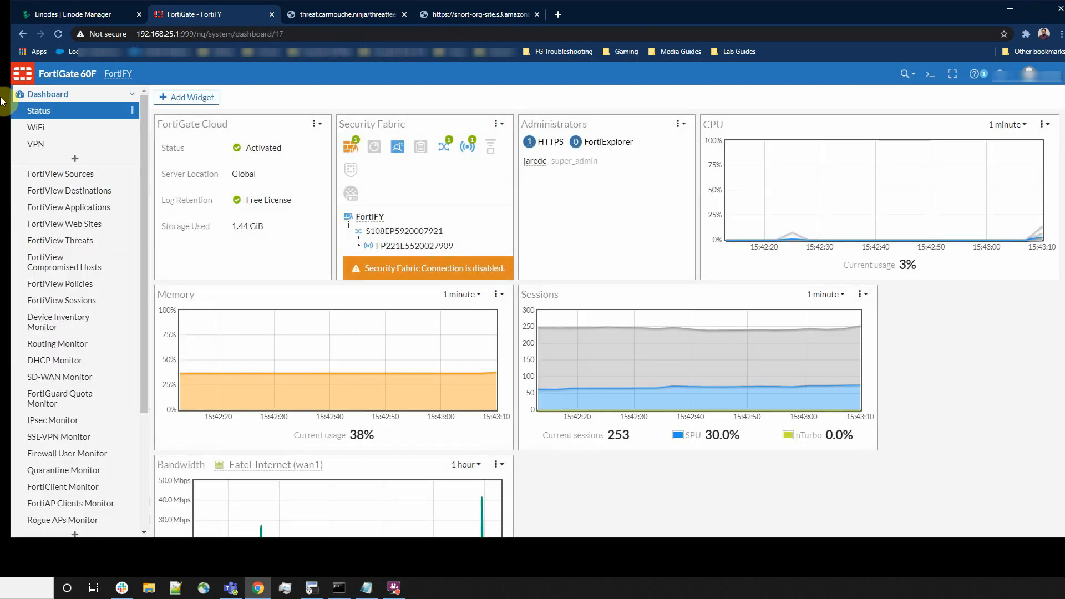
Open the Security Fabric's External Connectors and select the Exchange-Malicious IP address threat feed
click(23, 95)
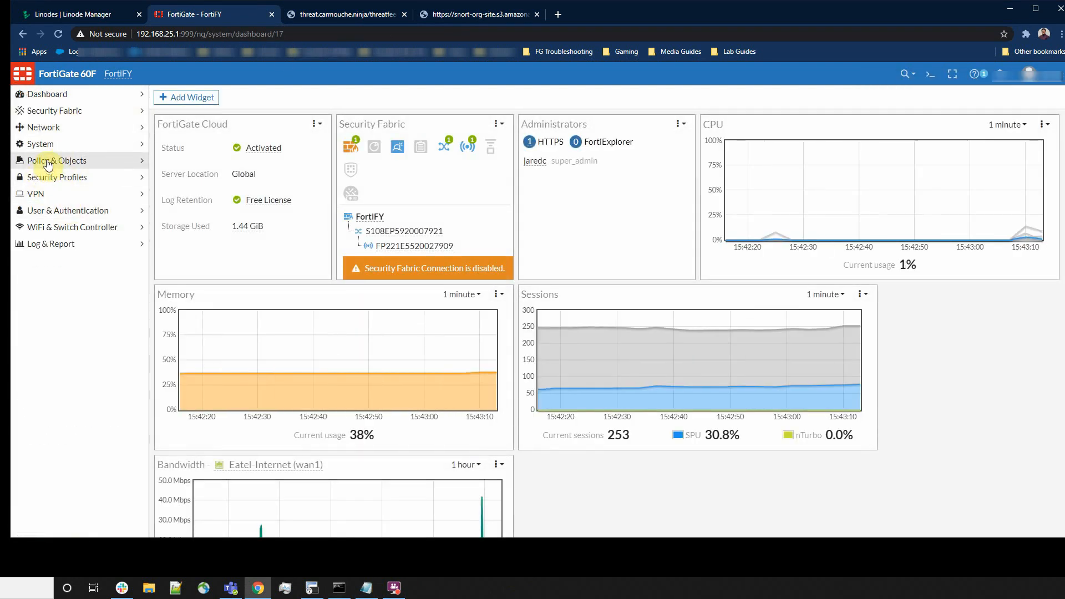
click(44, 112)
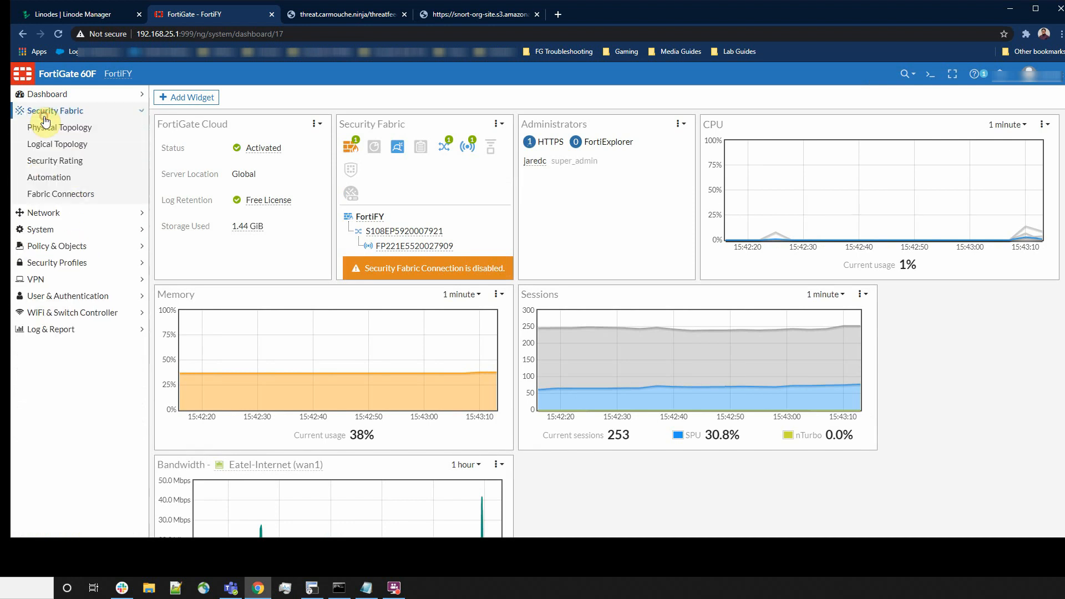
click(56, 213)
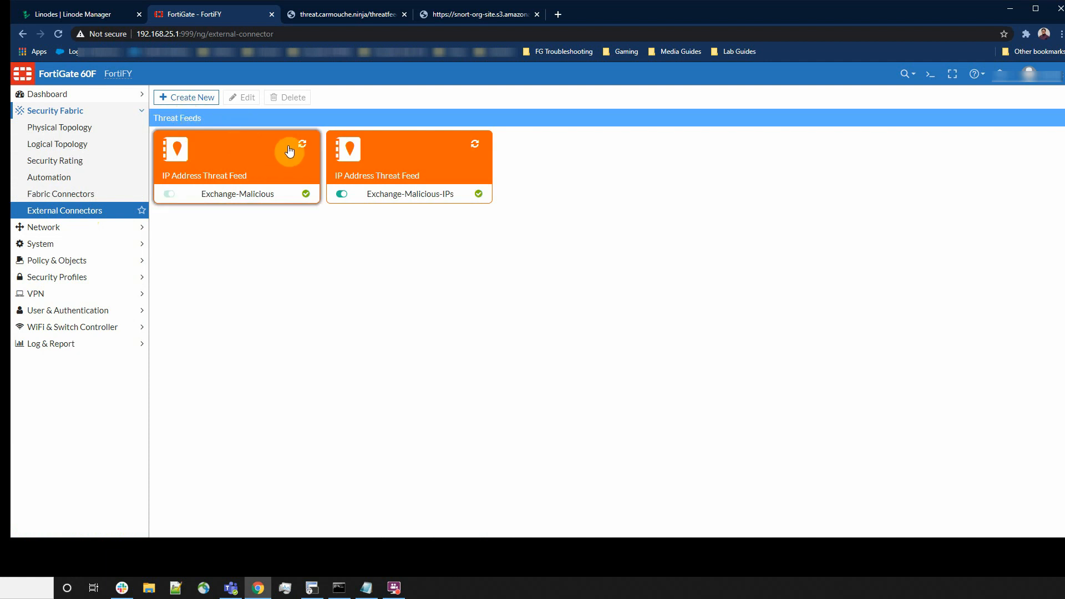
right_click(261, 142)
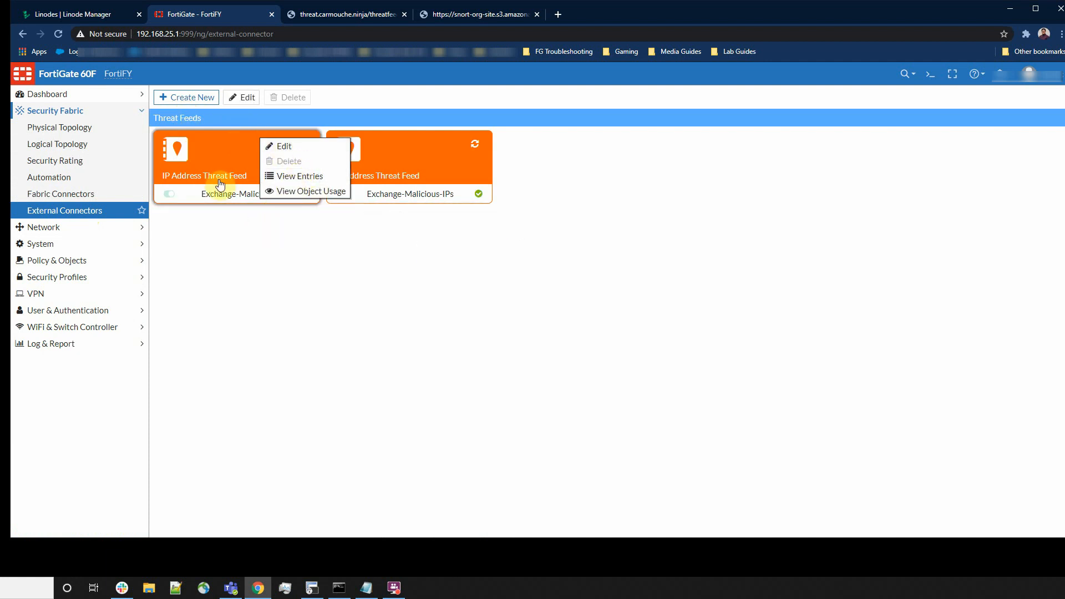
click(218, 183)
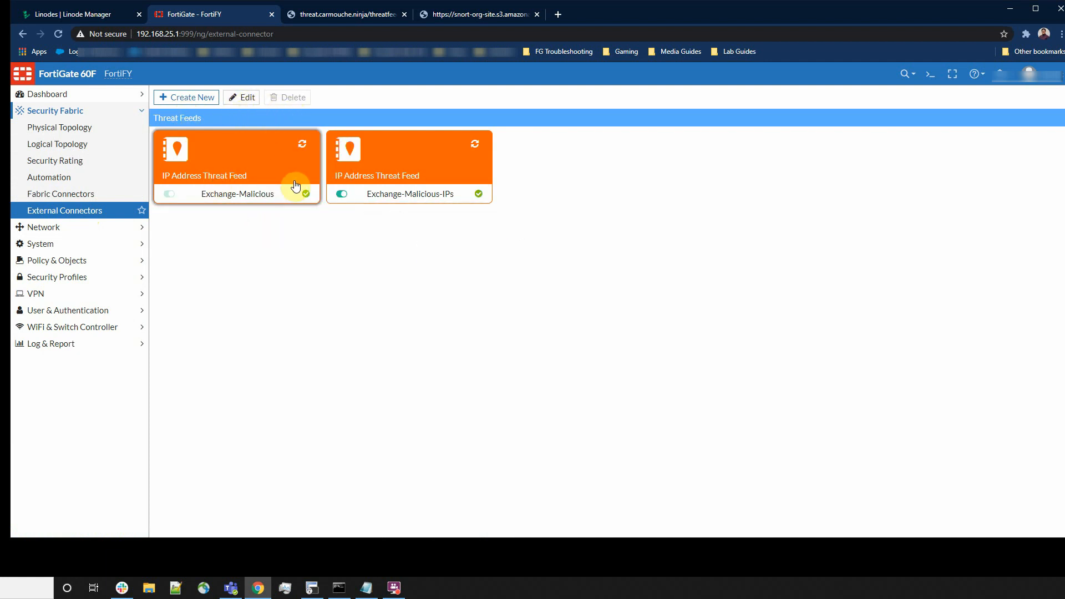
Start a new external connector and choose IP Address as the threat feed type
click(172, 92)
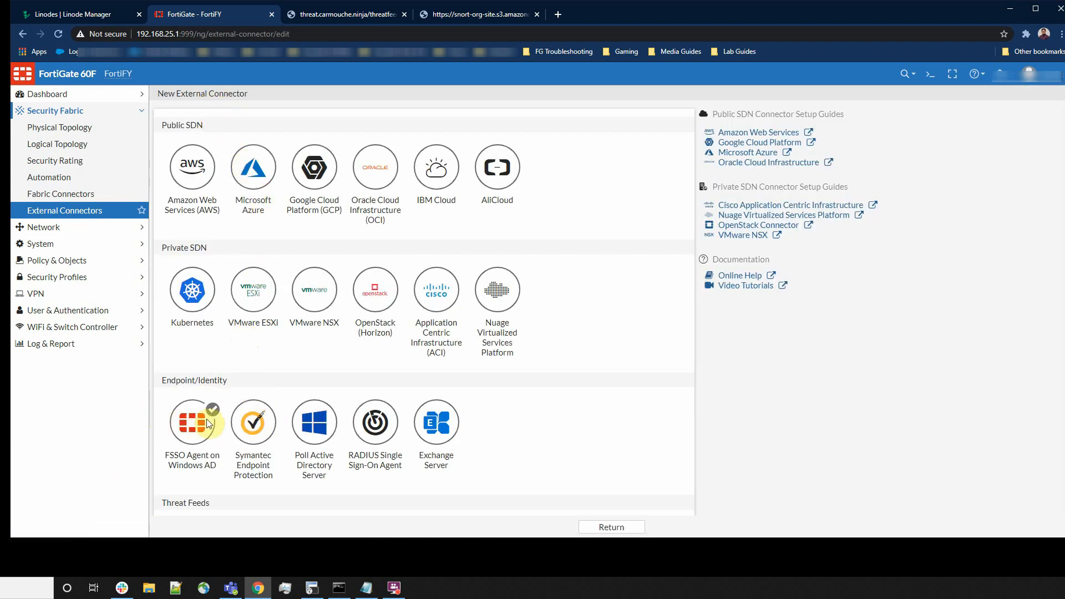
scroll(253, 422, down, 2)
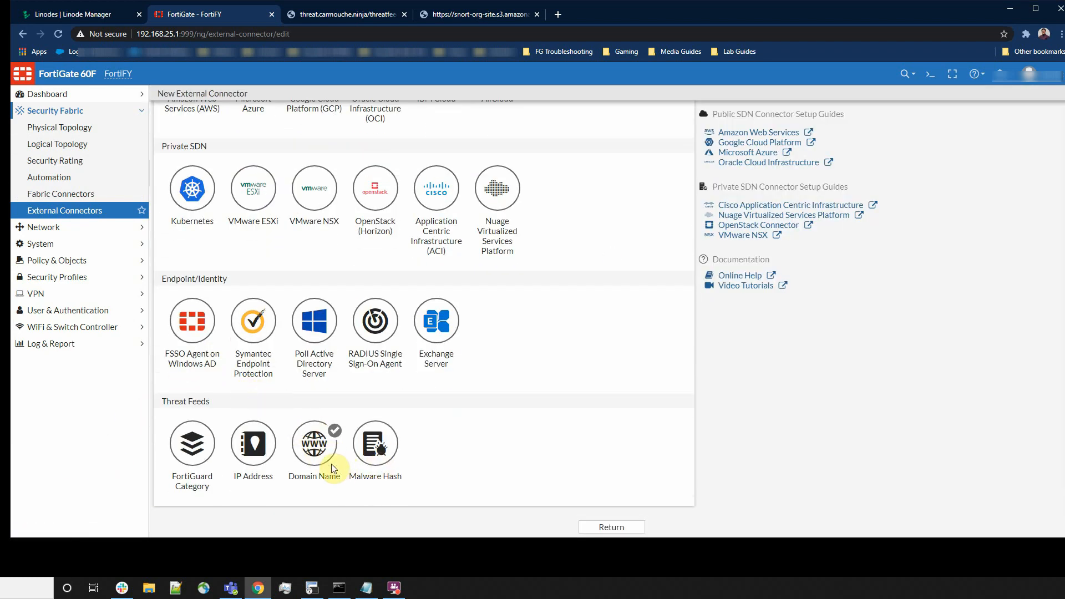
scroll(242, 295, up, 1)
scroll(243, 296, up, 2)
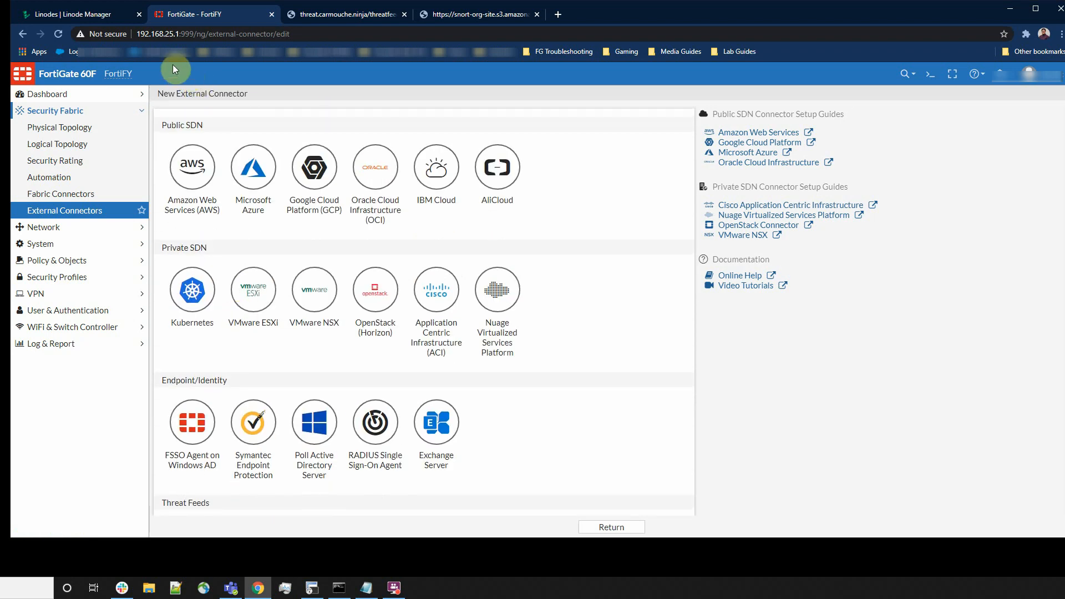
scroll(316, 222, down, 2)
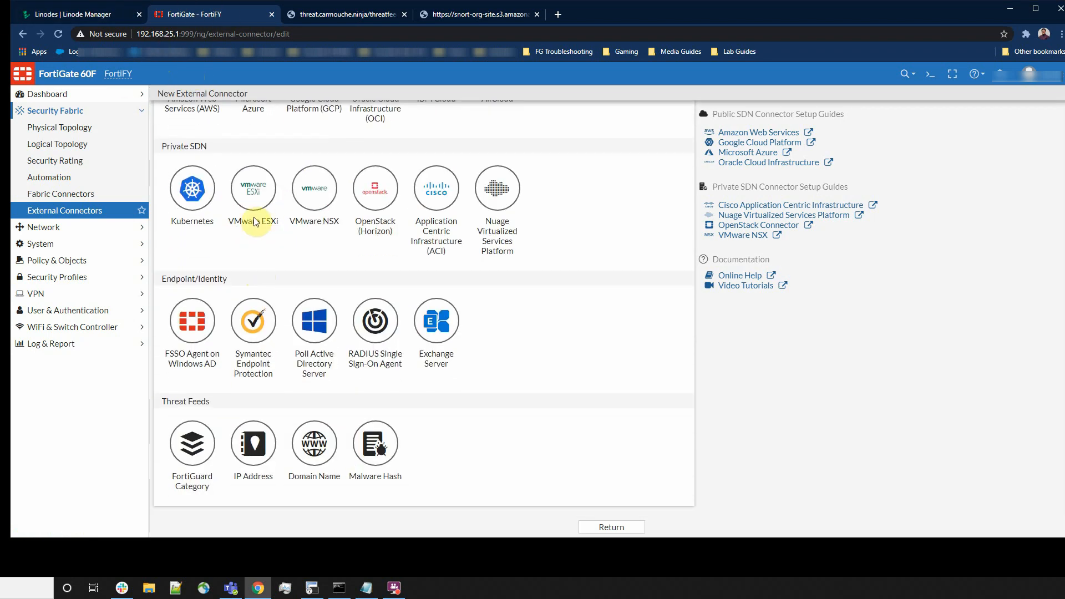
scroll(257, 309, up, 1)
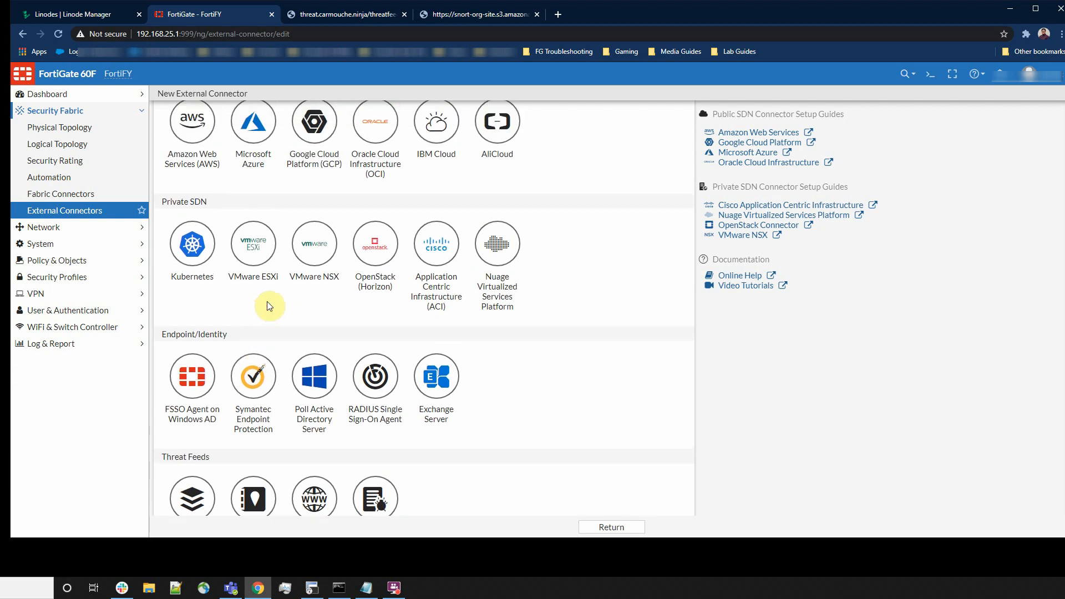
scroll(630, 381, down, 1)
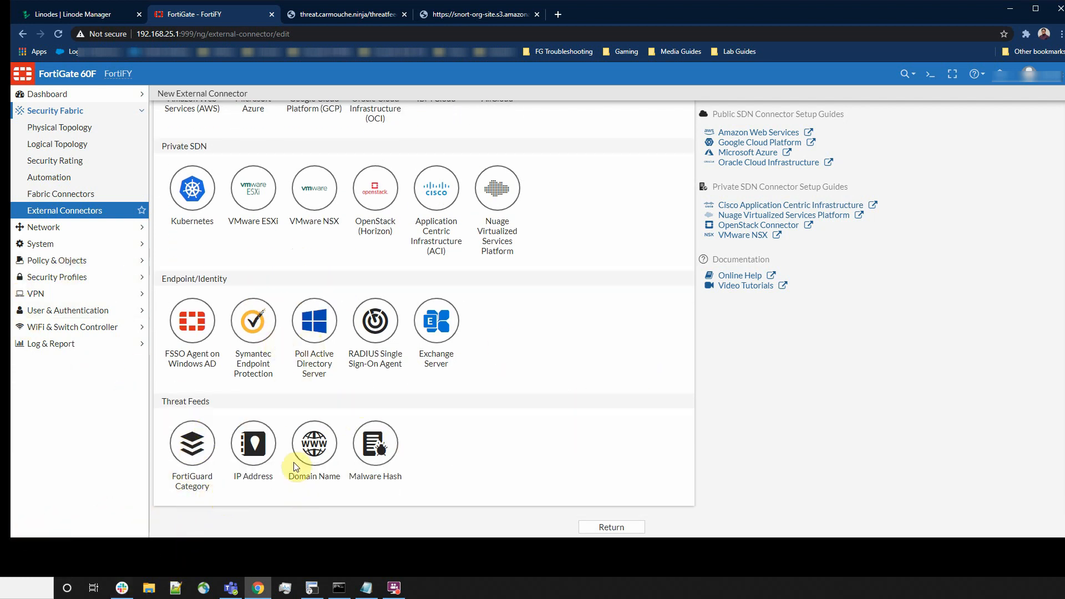
click(256, 455)
click(290, 247)
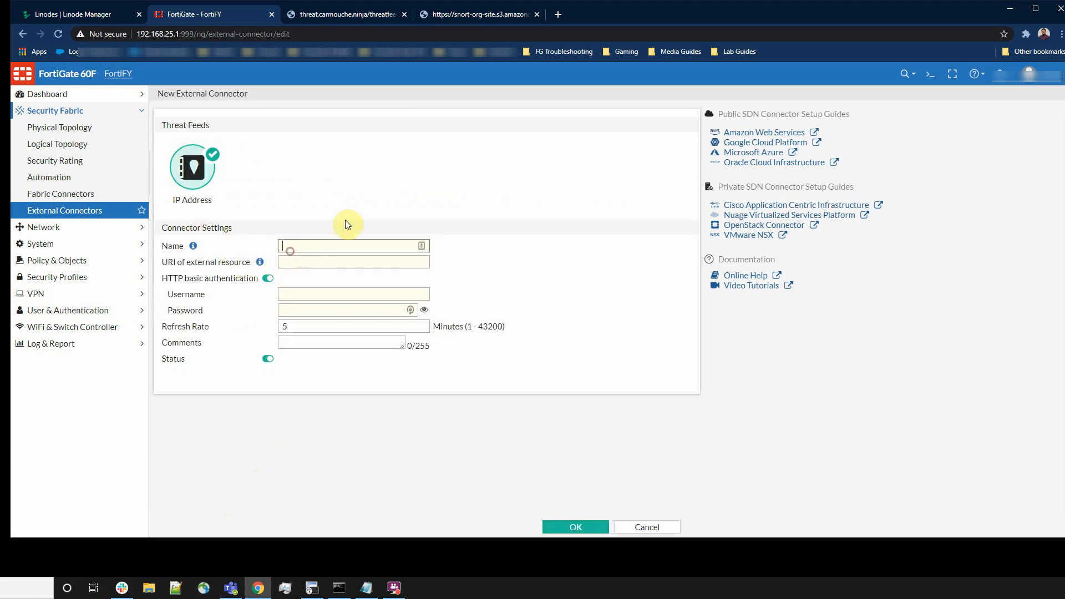
text(http://)
text(45.33.9.32)
text(/threatfeed.txt)
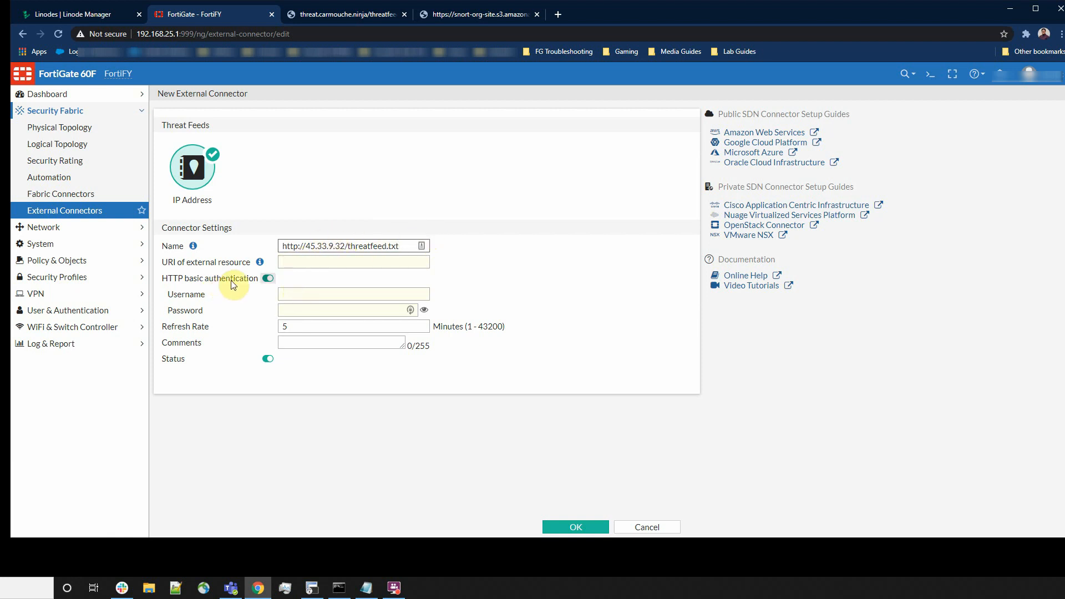
mouse_move(264, 261)
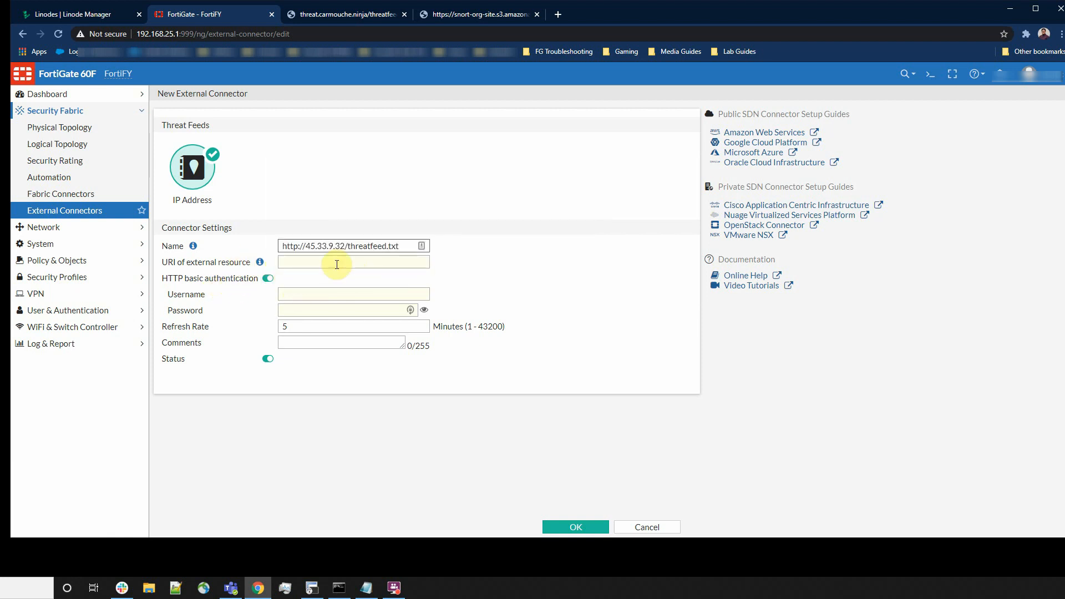
triple_click(332, 246)
key(ctrl+x)
click(292, 263)
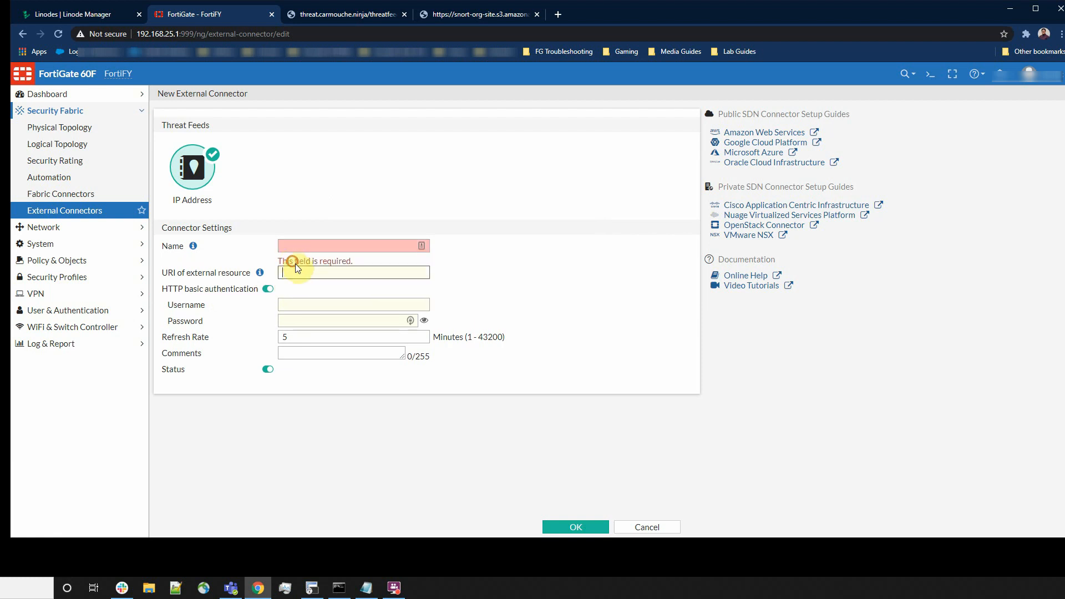
key(ctrl+v)
Name the new IP address threat feed connector malicious-ip-lab
click(291, 245)
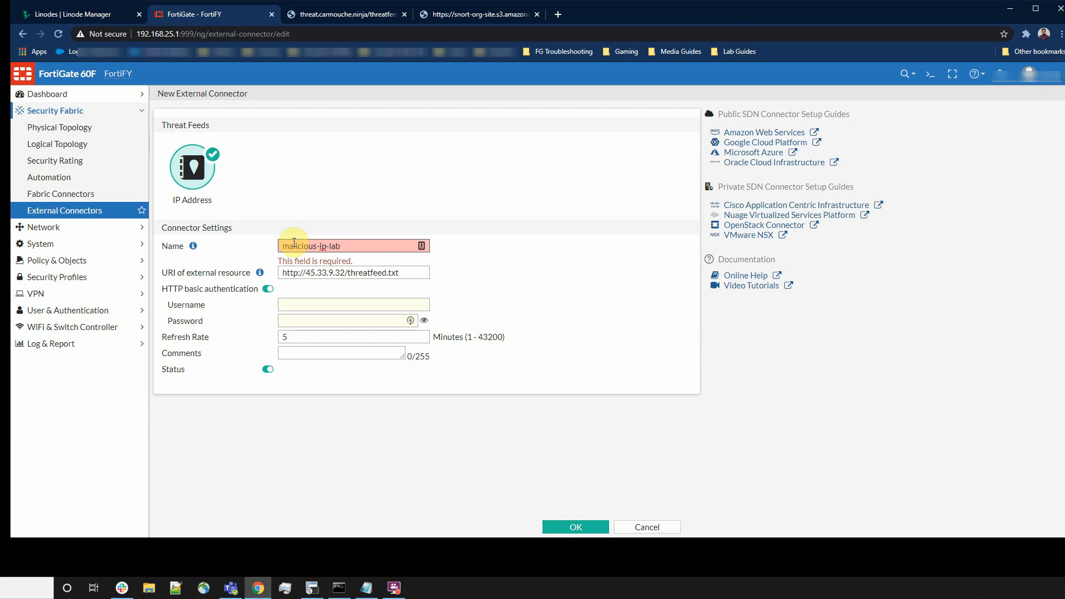
text(malicious-ip-lab)
click(269, 247)
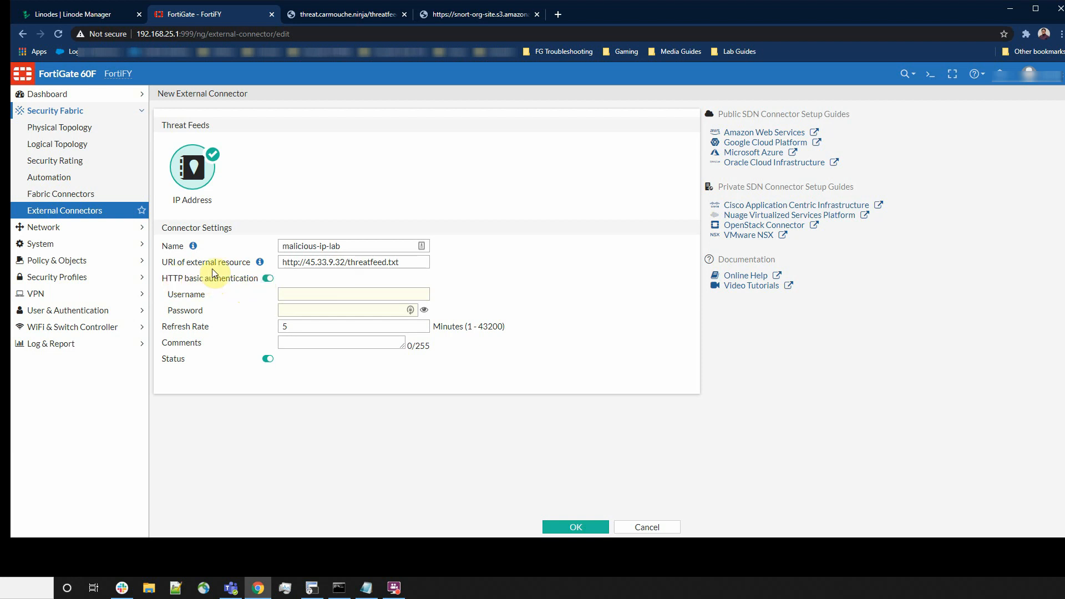
Disable HTTP basic authentication, set the refresh rate to 43200 minutes, and save the connector
click(266, 282)
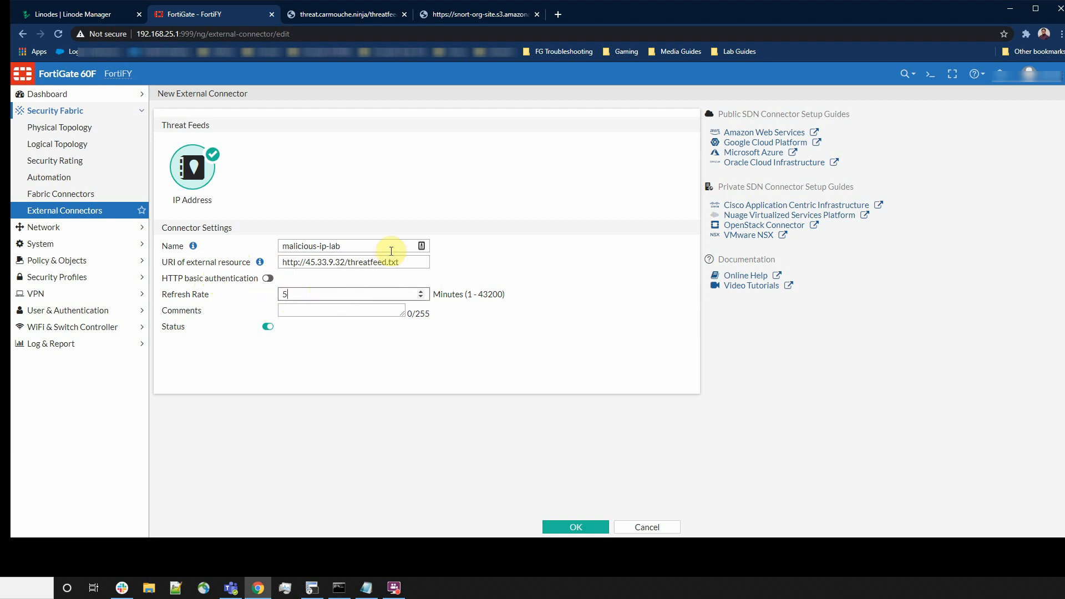
key(BackSpace)
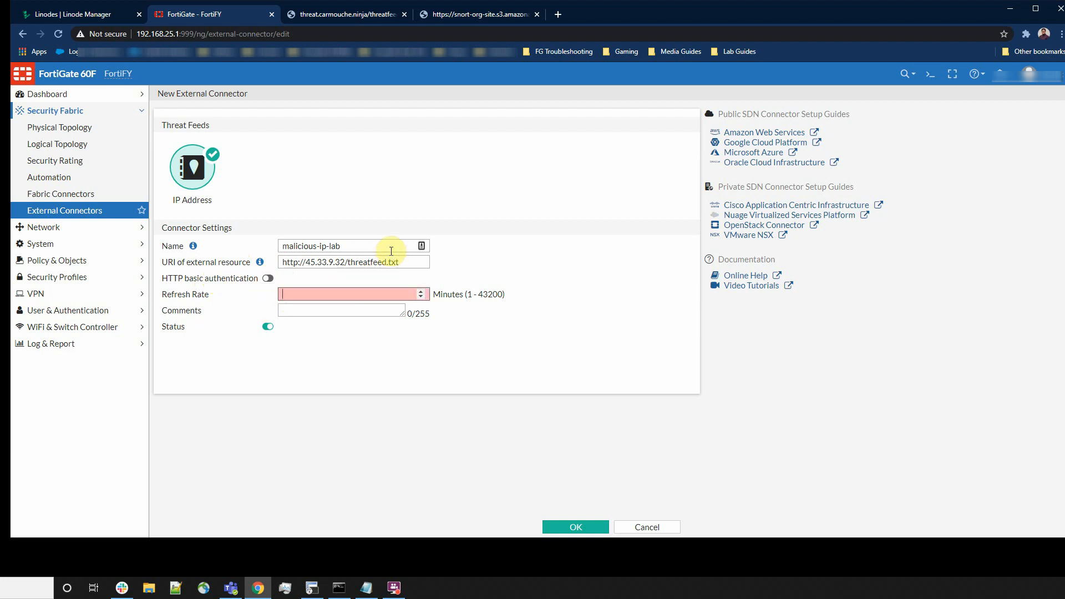
text(43200)
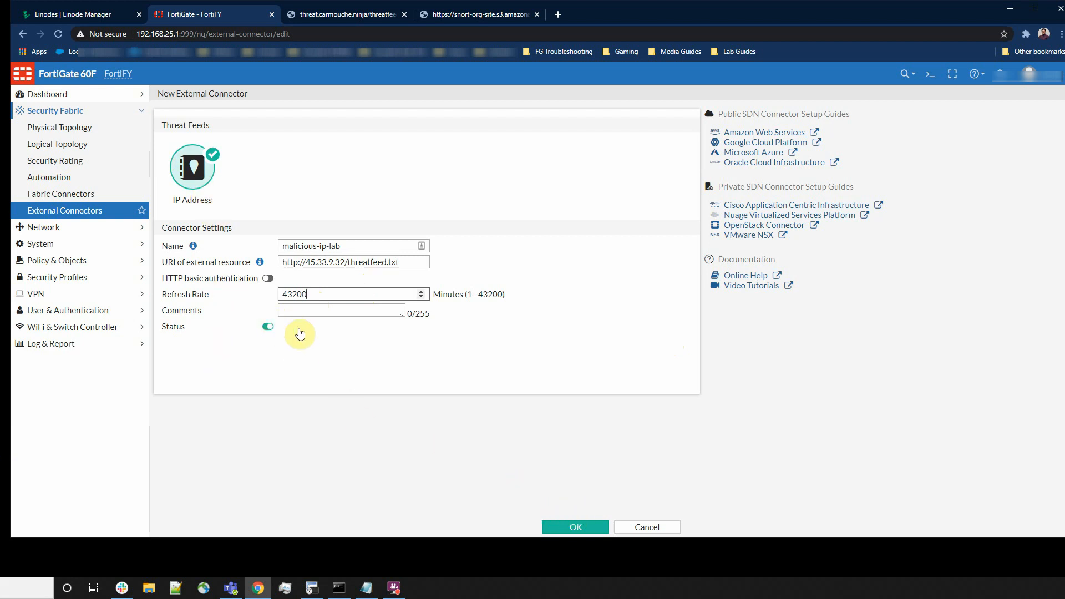
click(582, 527)
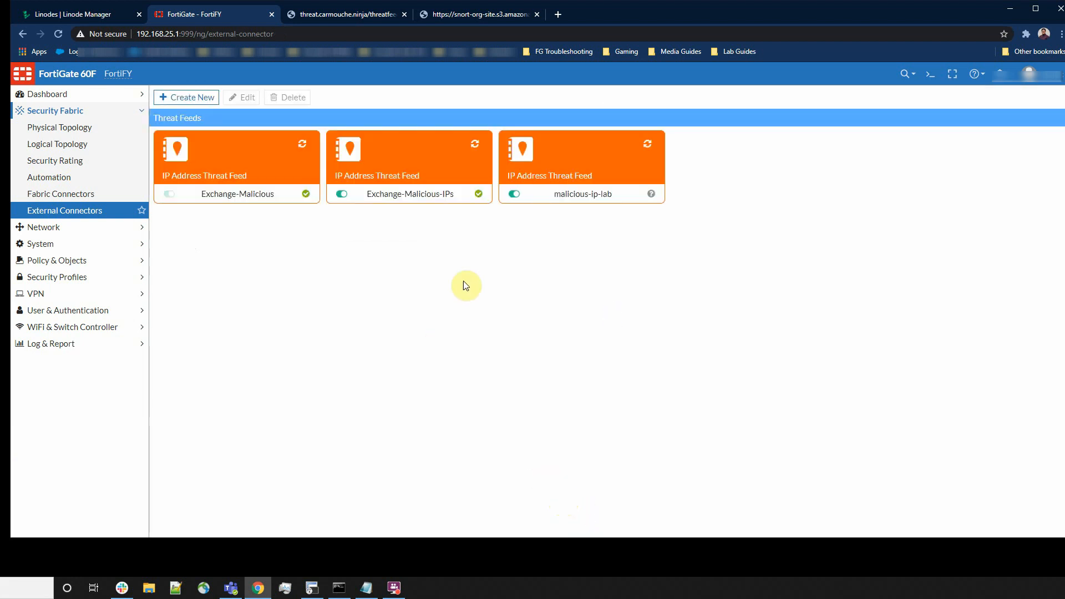
Open the malicious-ip-lab connector for editing and refresh its connection status
mouse_move(582, 191)
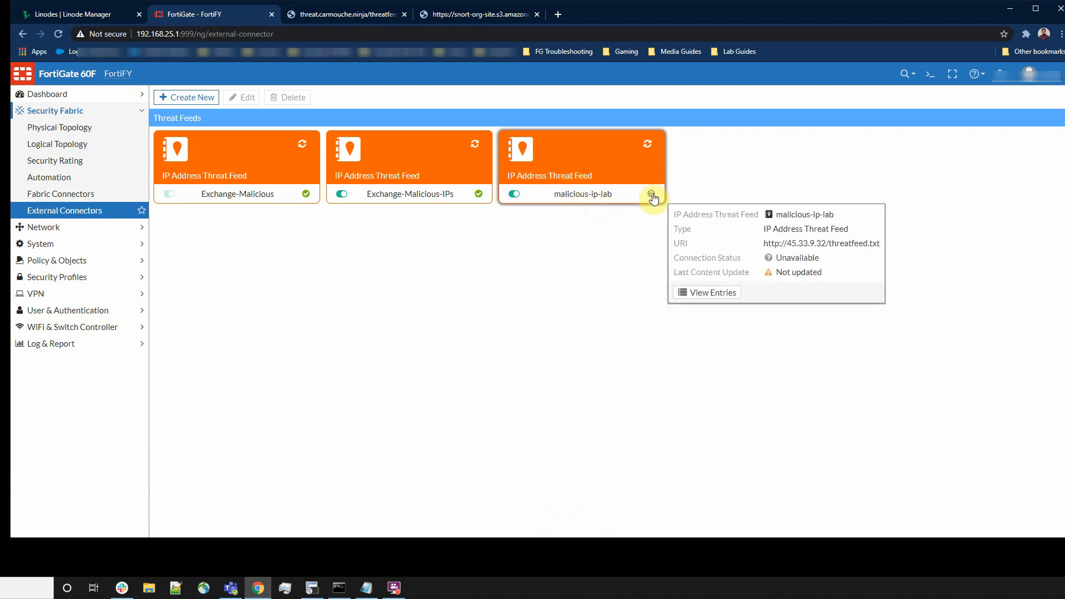
double_click(627, 190)
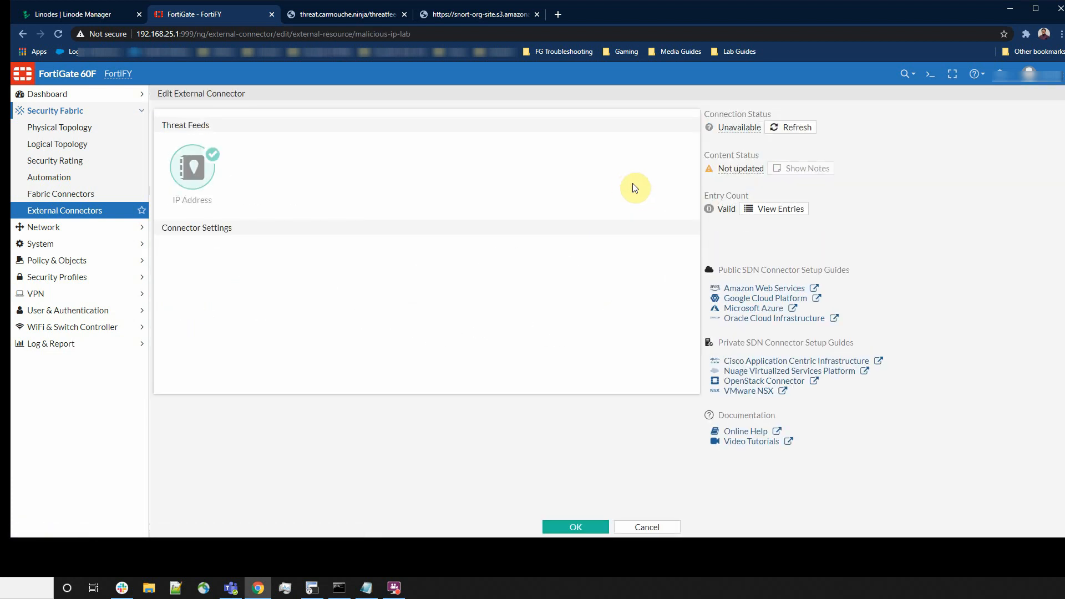
click(791, 132)
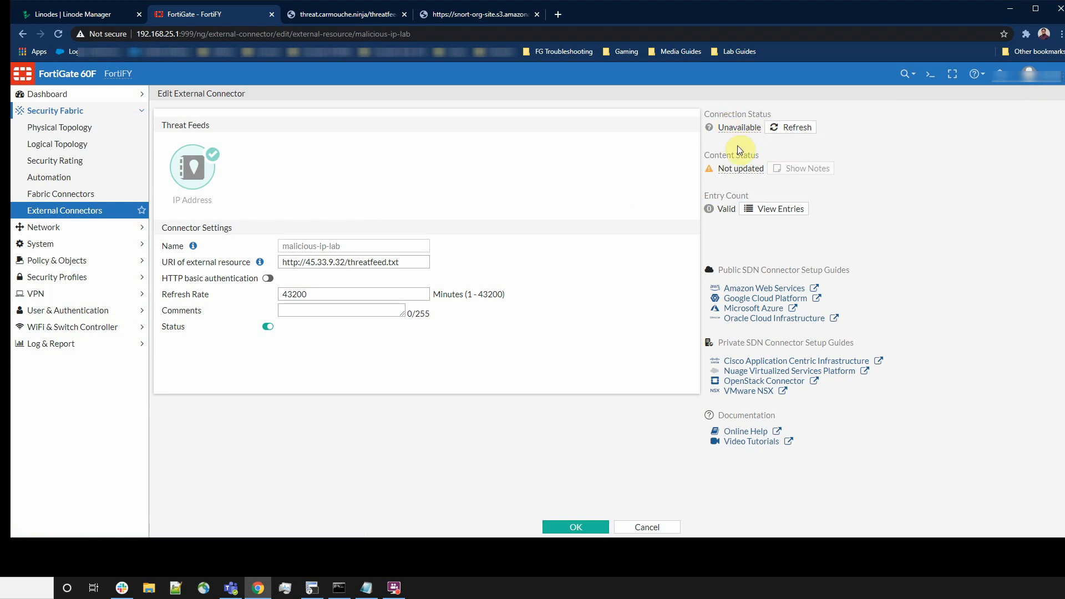
click(788, 131)
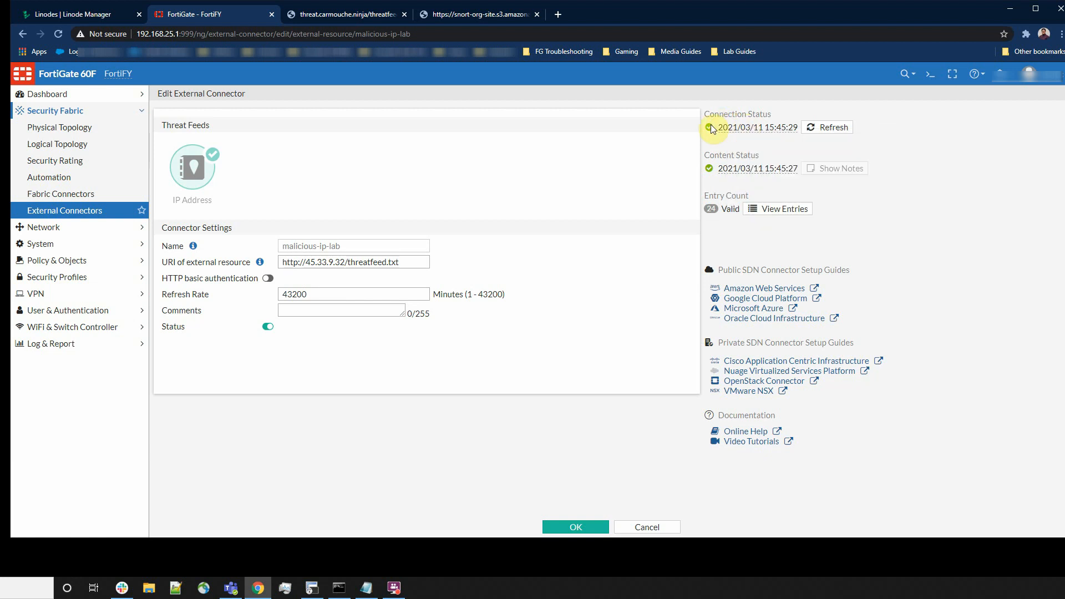
drag(718, 125, 794, 128)
click(776, 155)
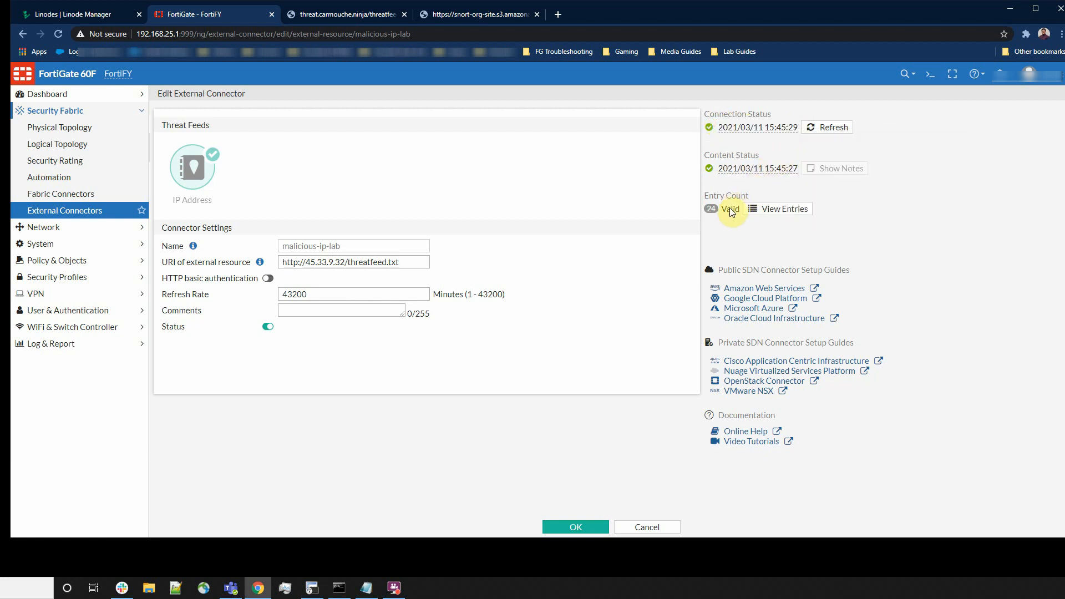
Review the malicious-ip-lab feed's entries and their validity, and confirm the connector settings
click(756, 210)
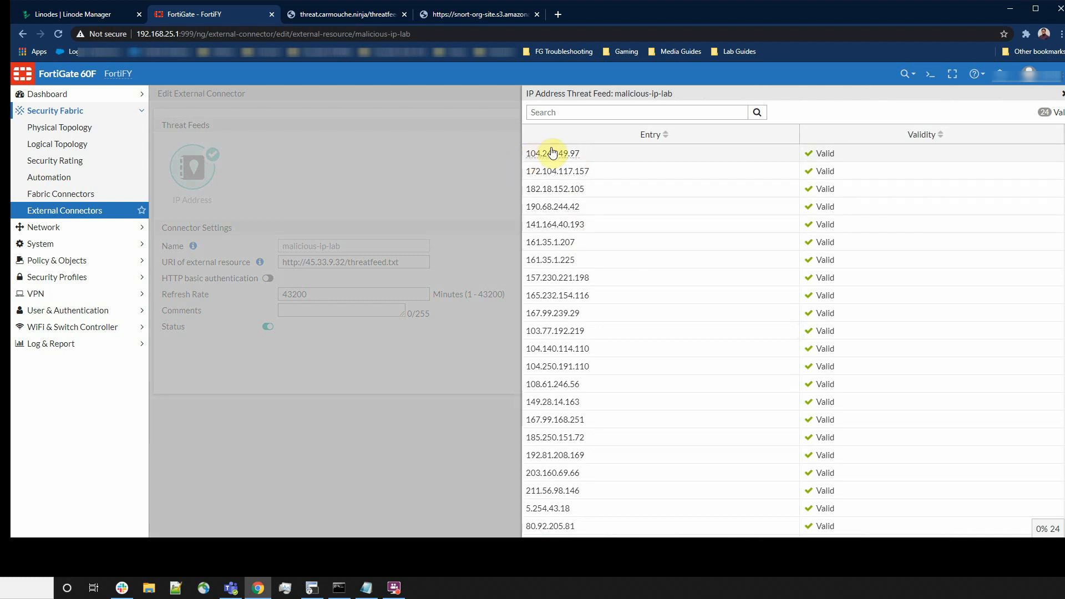
scroll(805, 192, down, 2)
drag(806, 192, 835, 400)
click(898, 158)
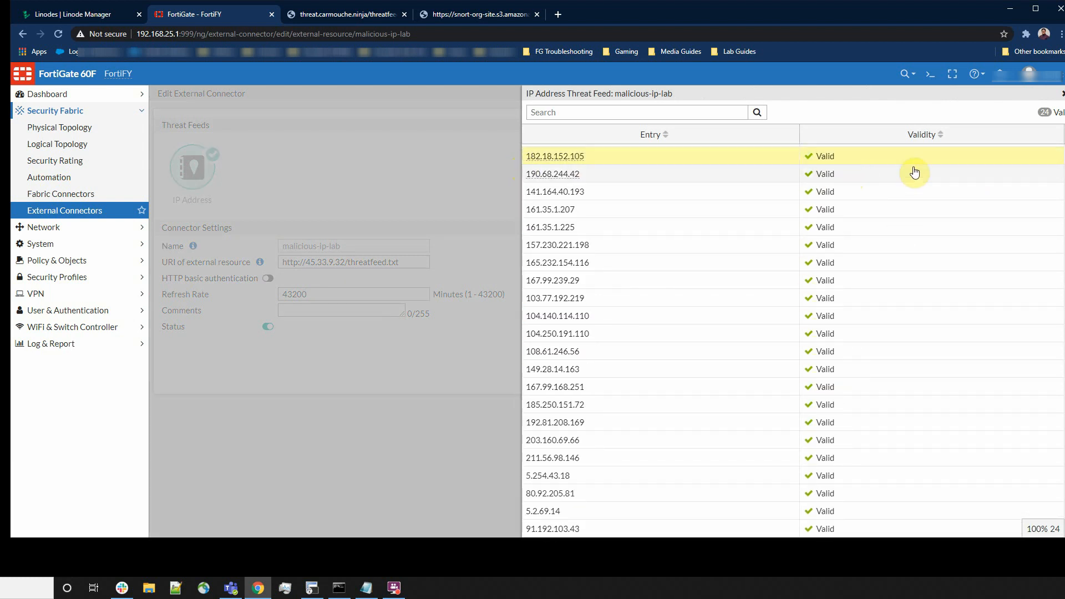
click(1062, 93)
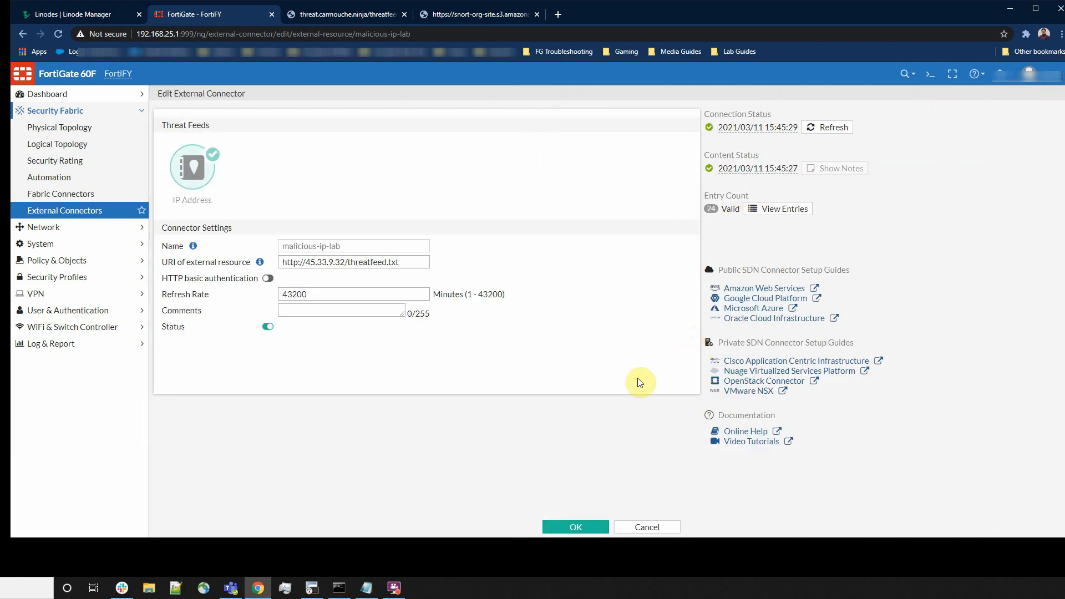
click(568, 523)
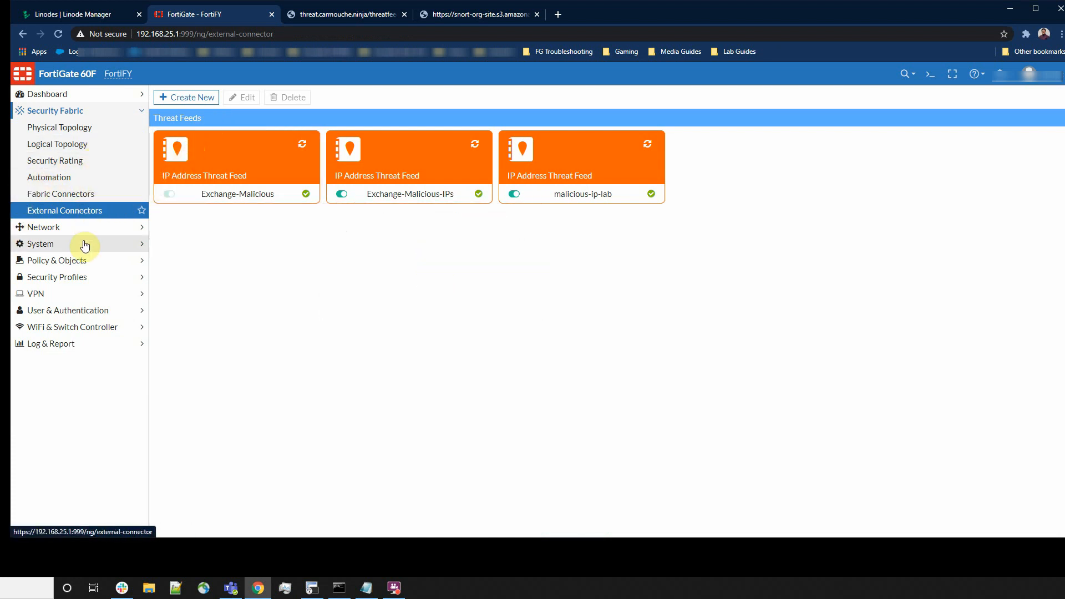
Open the WAN to Home-Network firewall policy Malicious-->Inside for editing
click(53, 260)
click(39, 180)
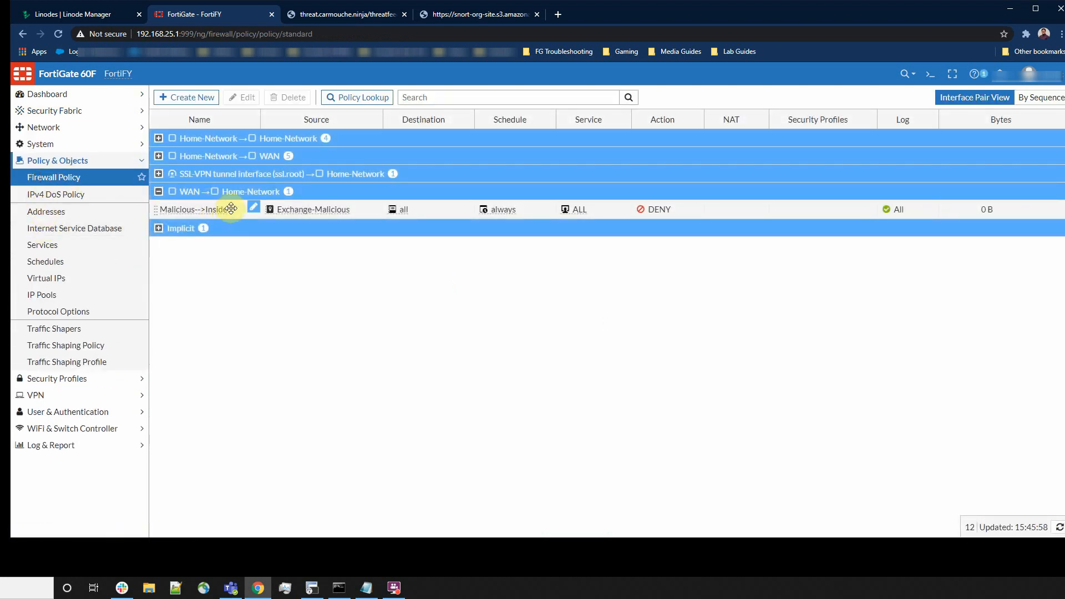
double_click(236, 211)
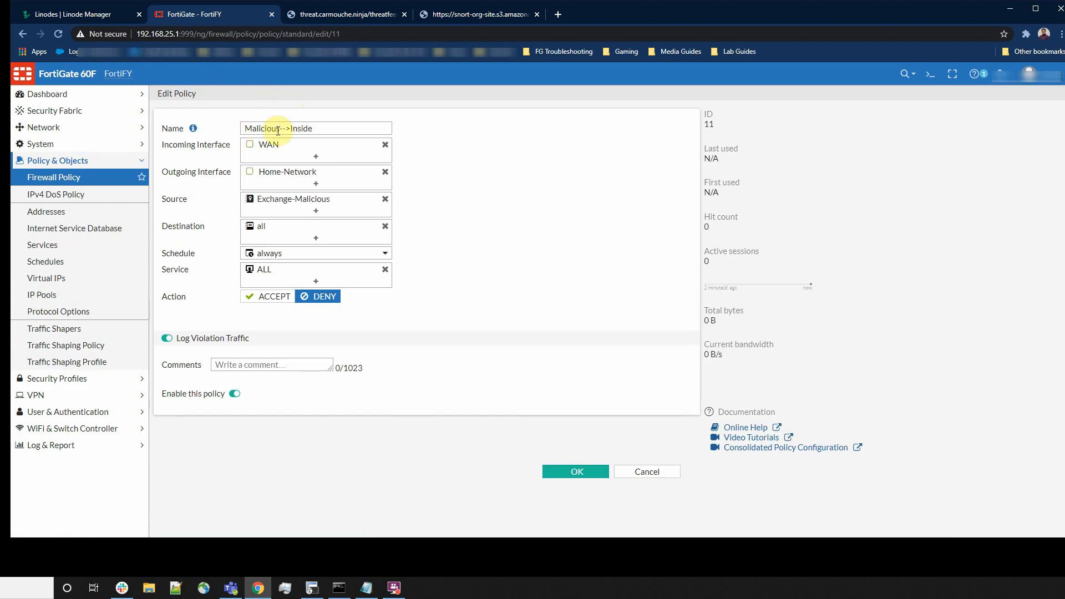
drag(260, 128, 320, 129)
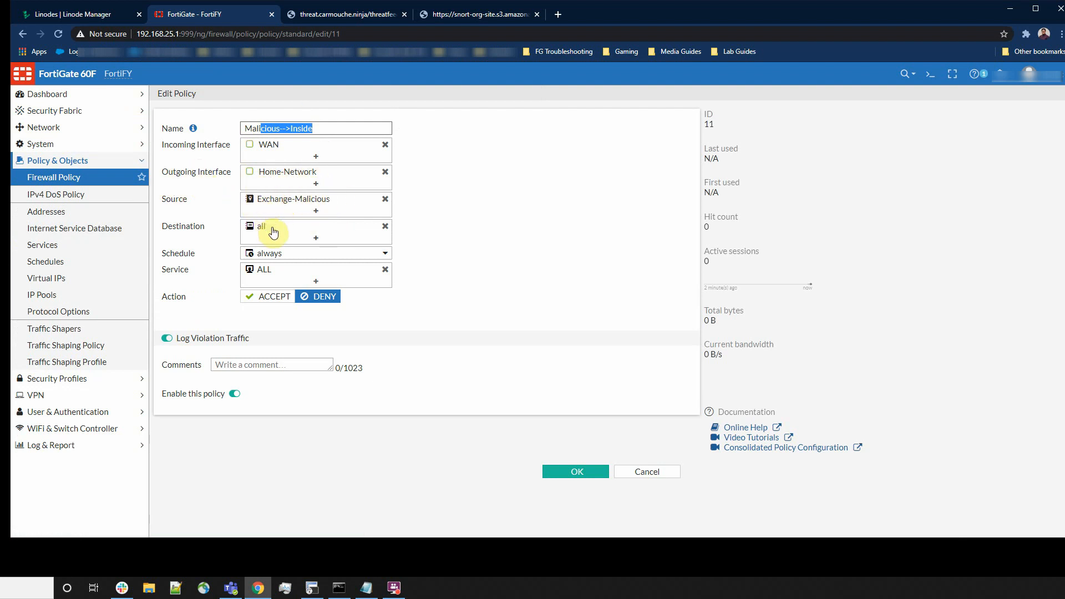
Replace the policy's Exchange-Malicious source with the malicious-ip-lab threat feed, save it, and check the source's details in the policy list
click(311, 205)
mouse_move(373, 197)
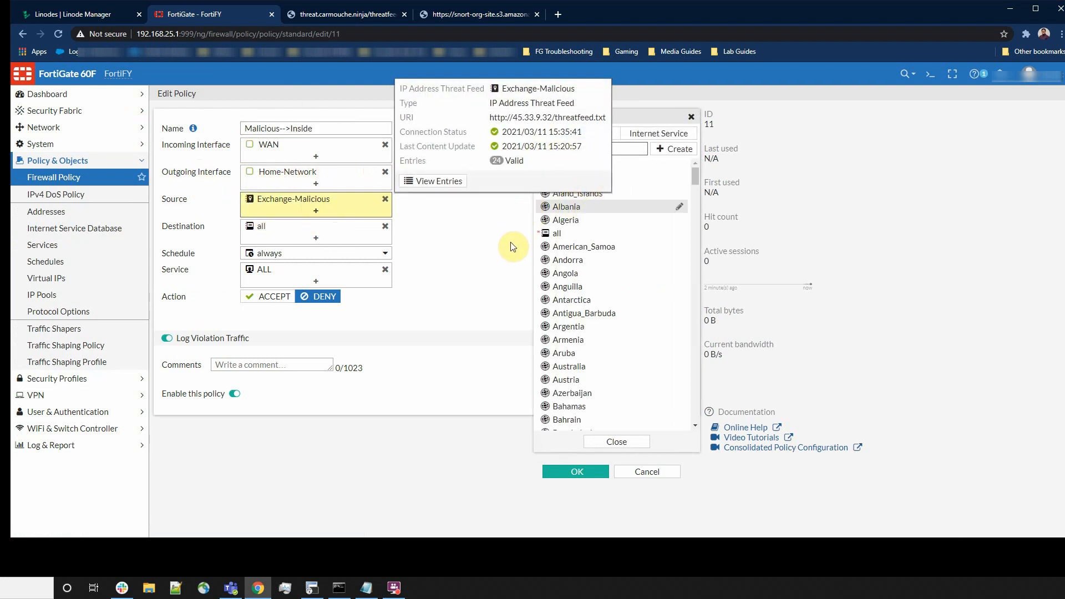
click(544, 165)
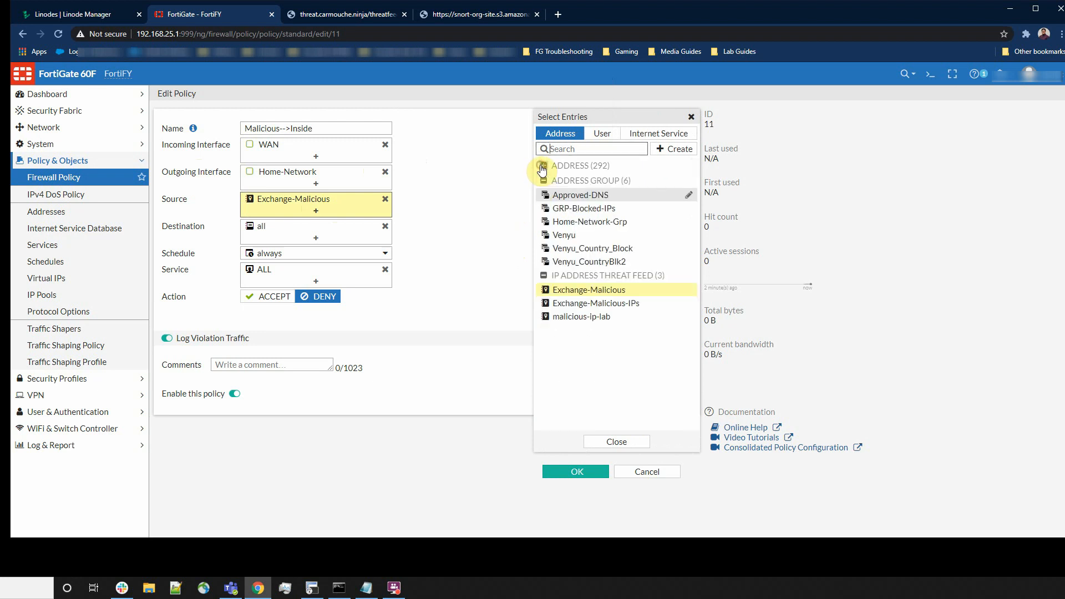
click(545, 180)
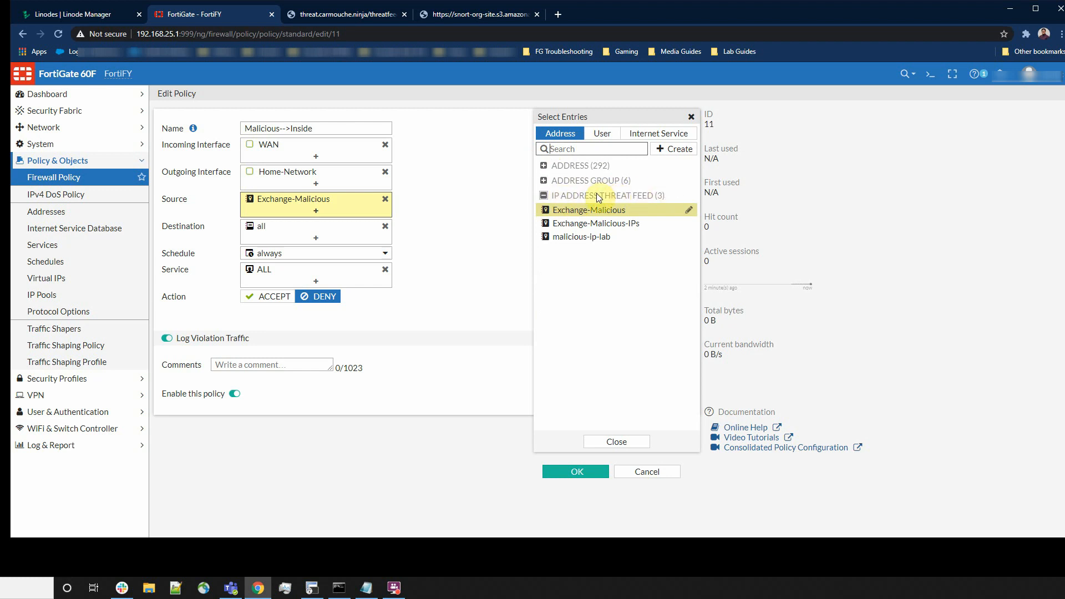
mouse_move(587, 211)
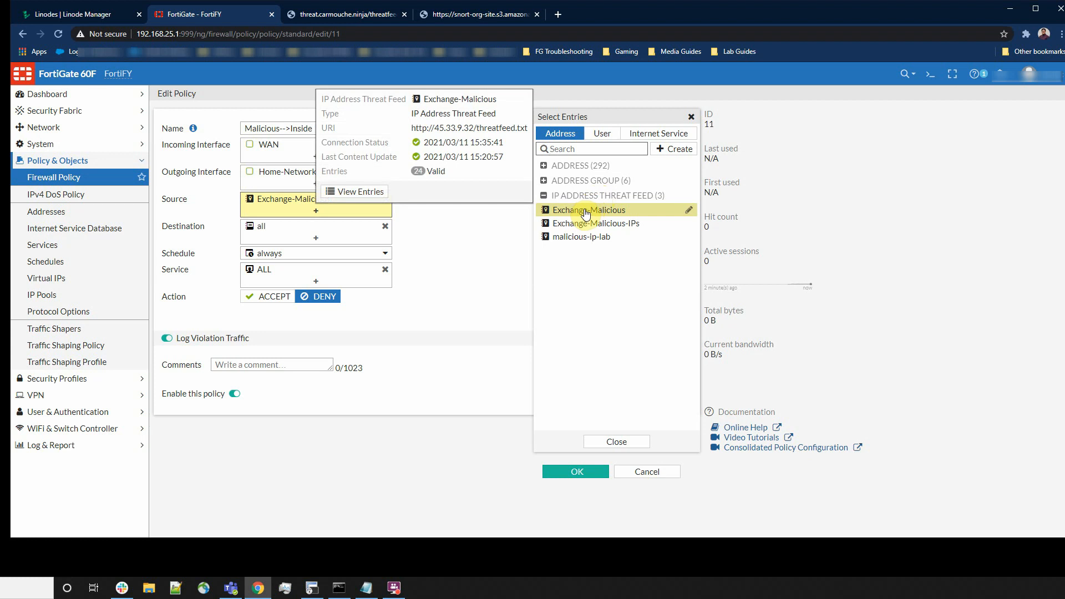
click(579, 239)
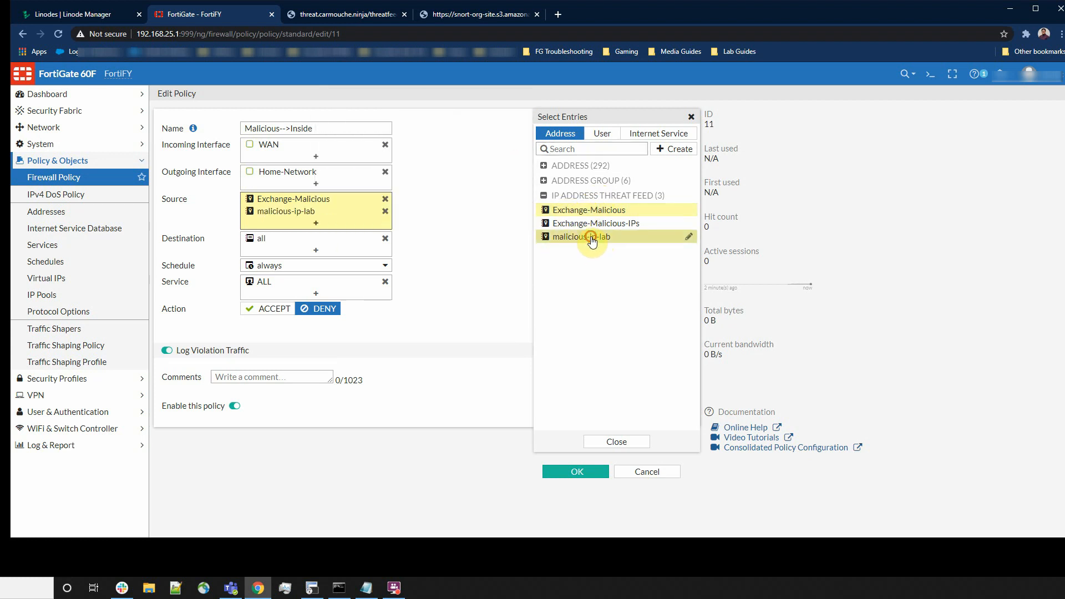
click(385, 199)
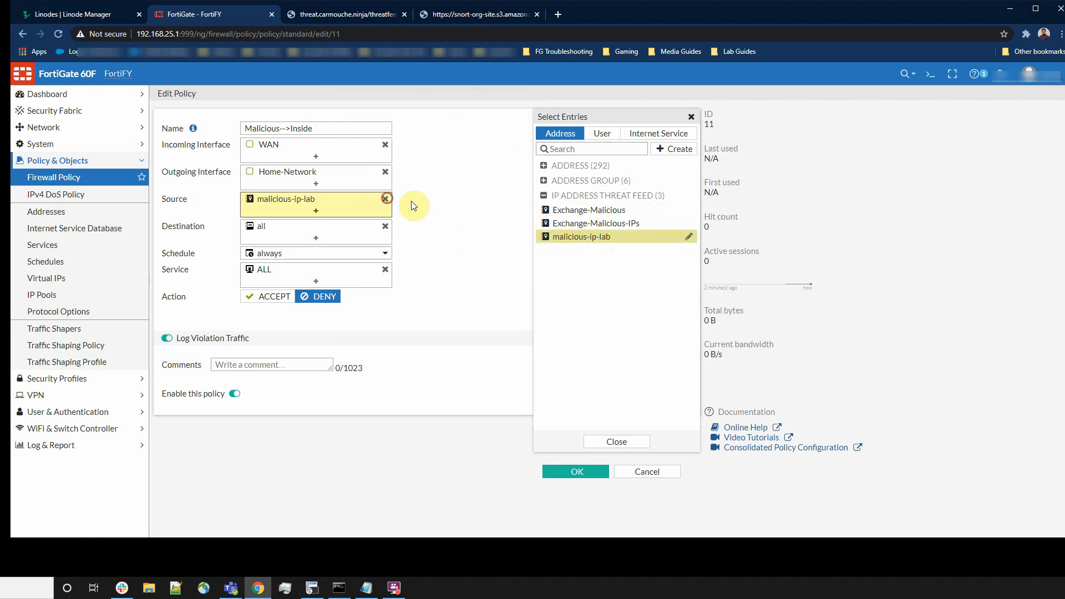
click(443, 207)
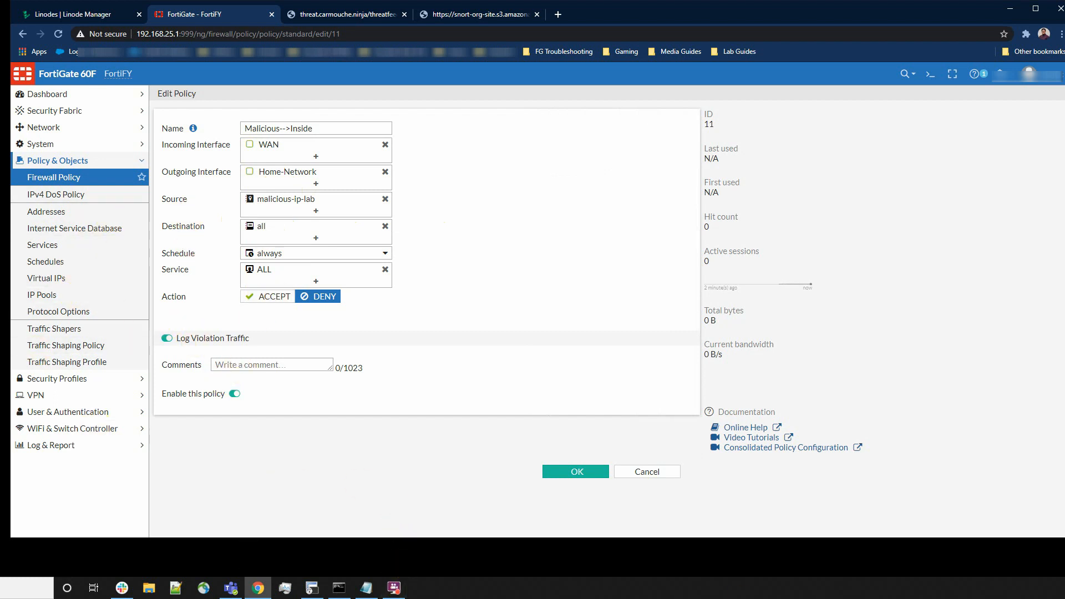
click(552, 468)
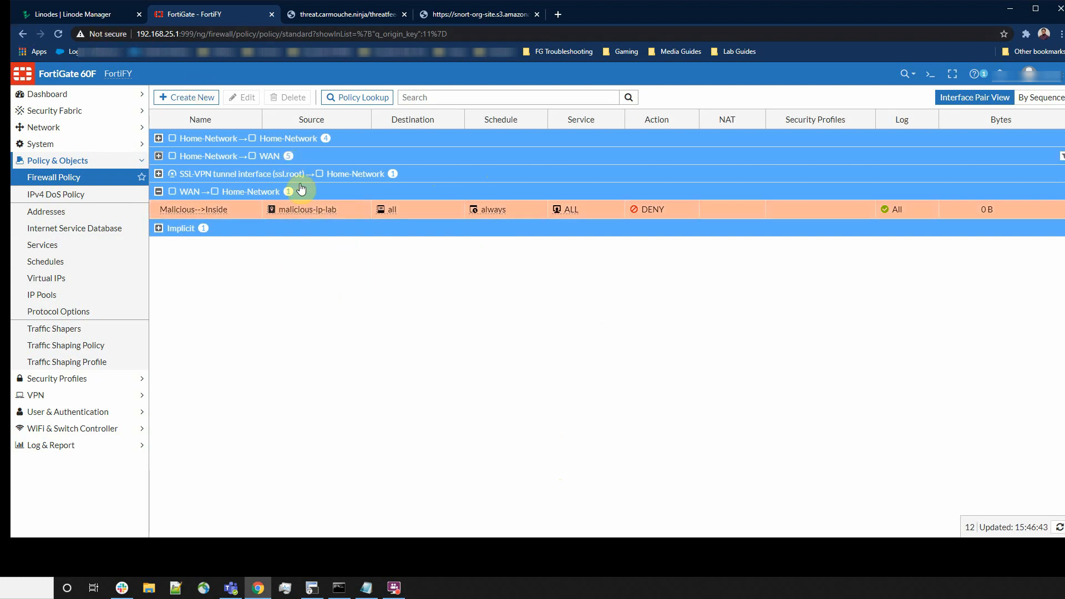
click(326, 210)
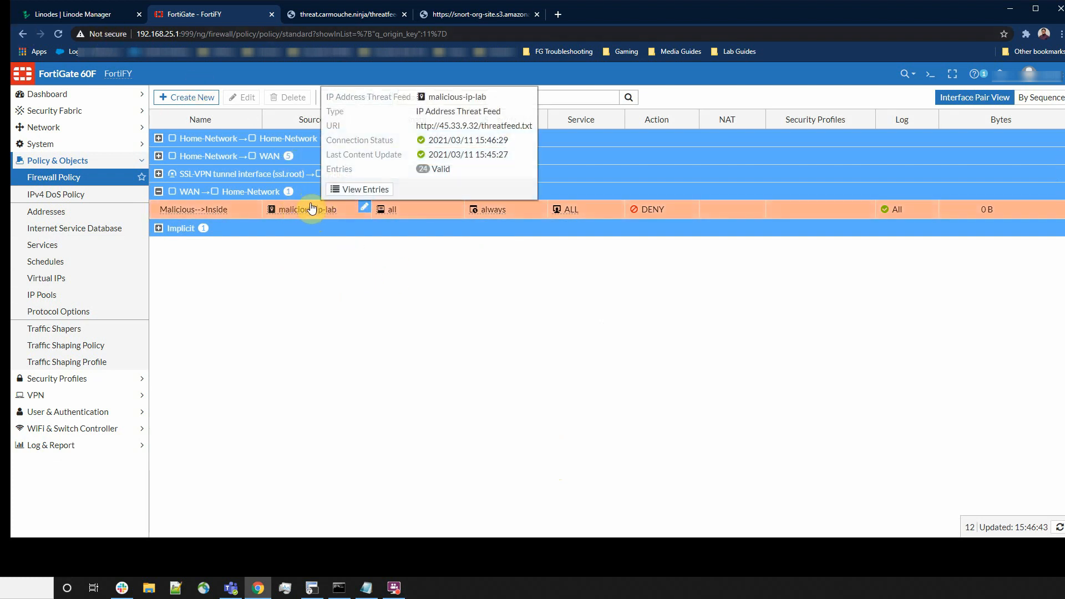
mouse_move(309, 216)
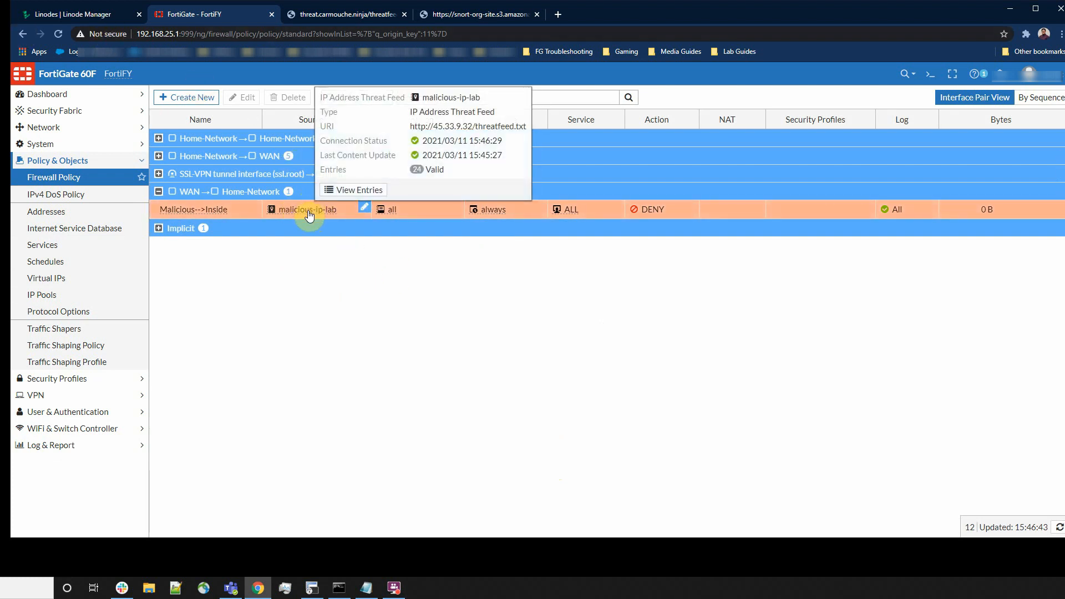